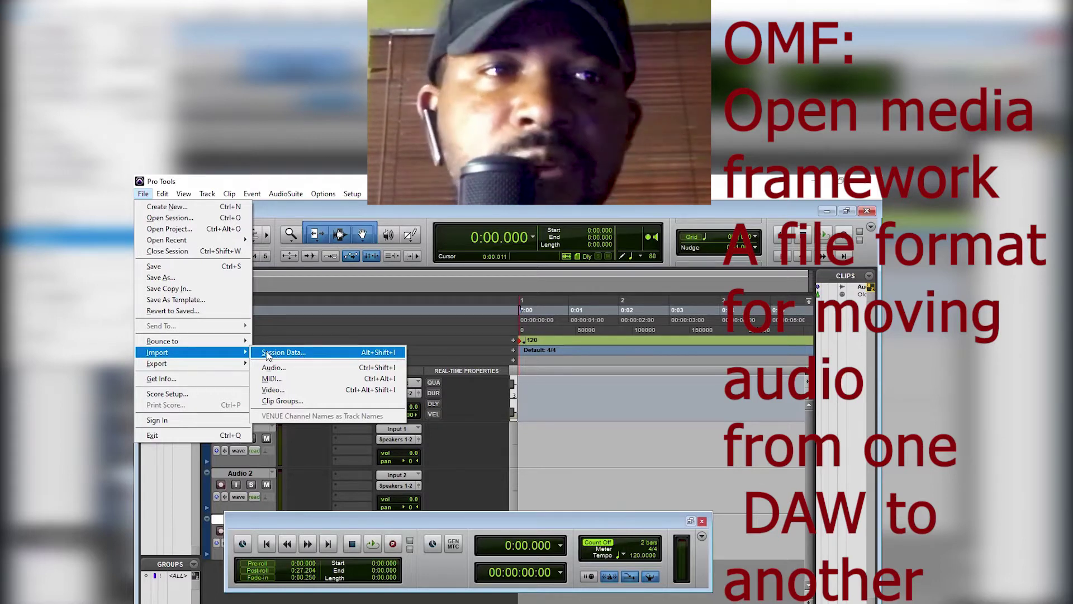
- Open the session data import dialog, examine the available source locations, and close it without importing anything
{"action": "left_click", "coordinate": [303, 353]}
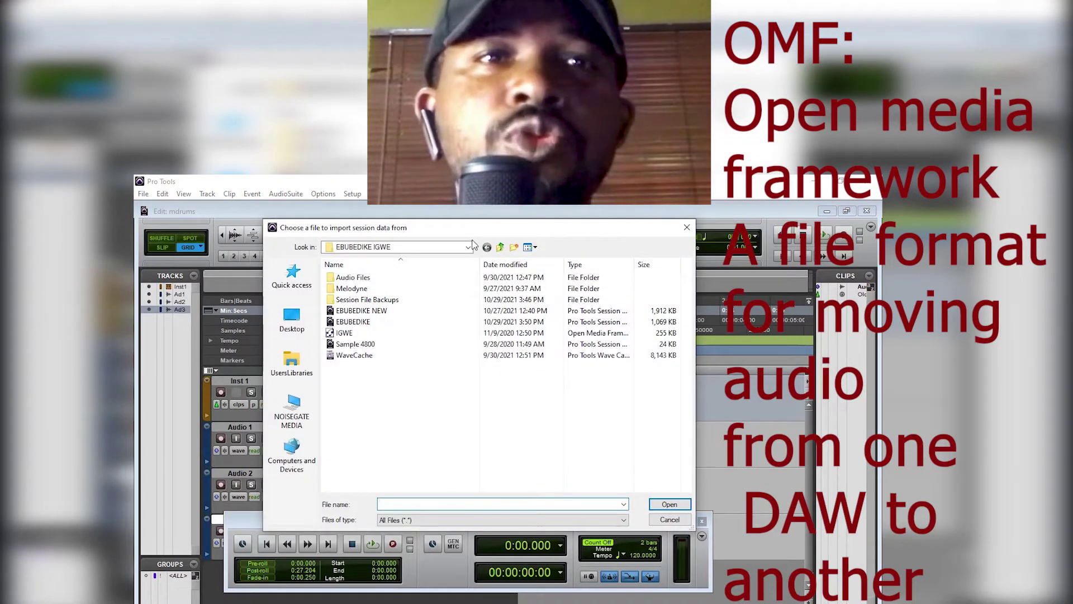
{"action": "left_click", "coordinate": [469, 248]}
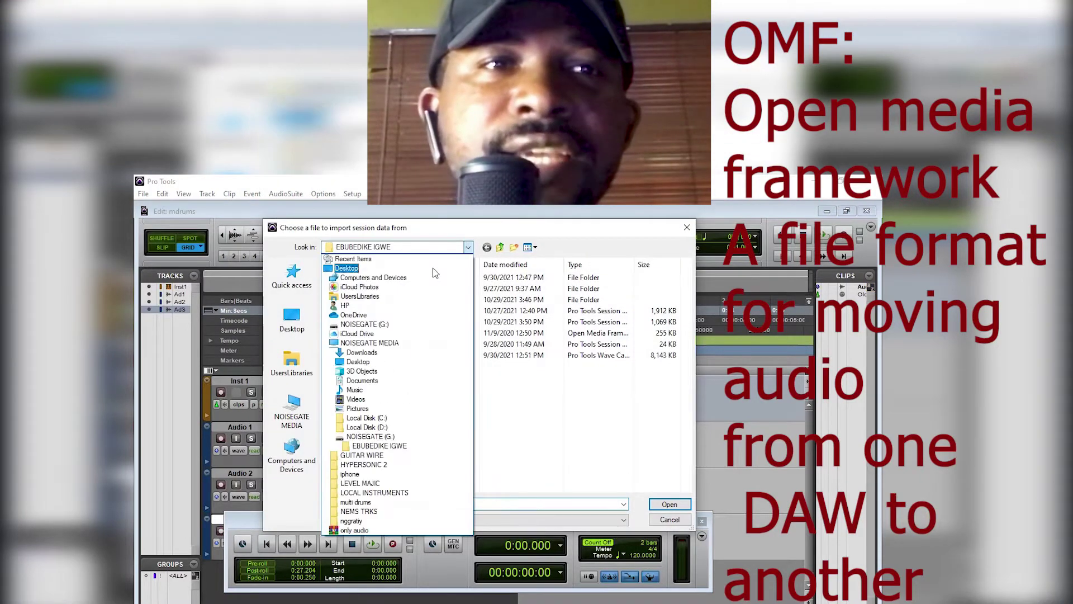
{"action": "left_click", "coordinate": [515, 236]}
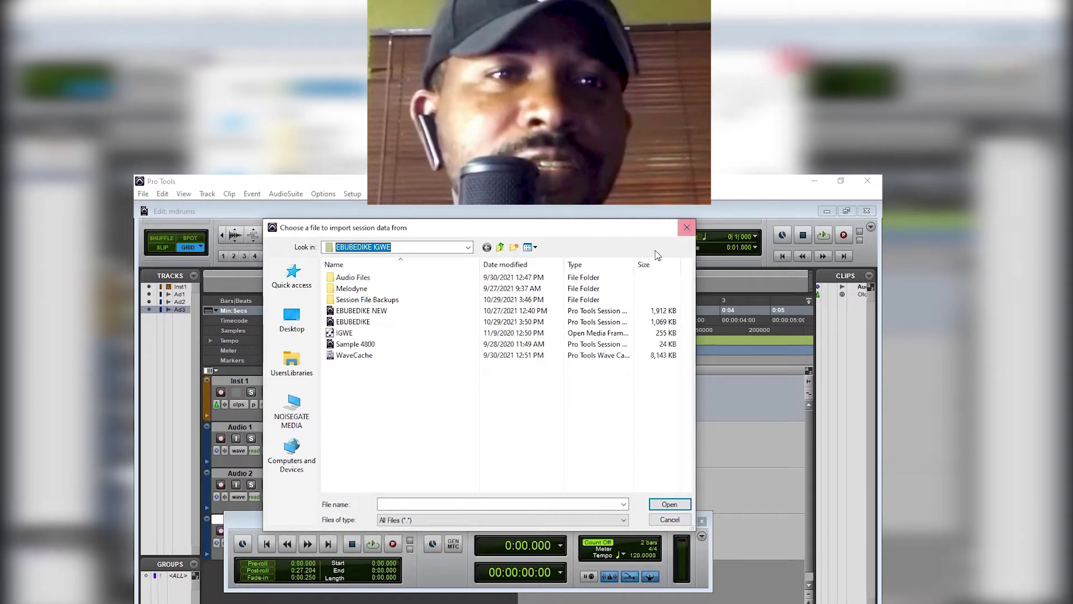
{"action": "left_click", "coordinate": [687, 228]}
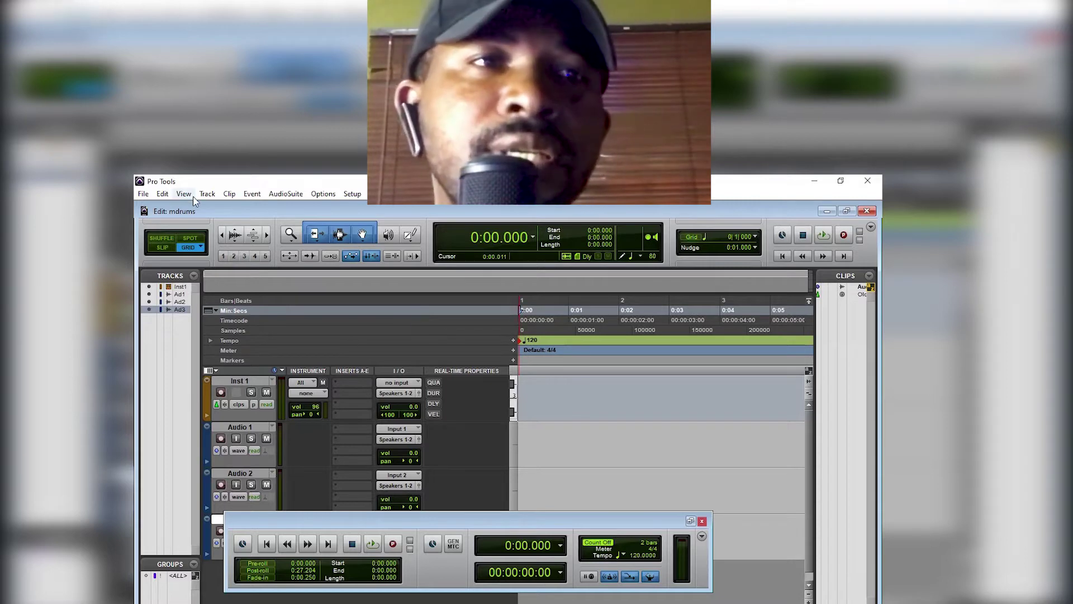
- Start an audio import and add the AUDIOSYNC file from the Desktop folder to the clips chosen for import
{"action": "left_click", "coordinate": [143, 195]}
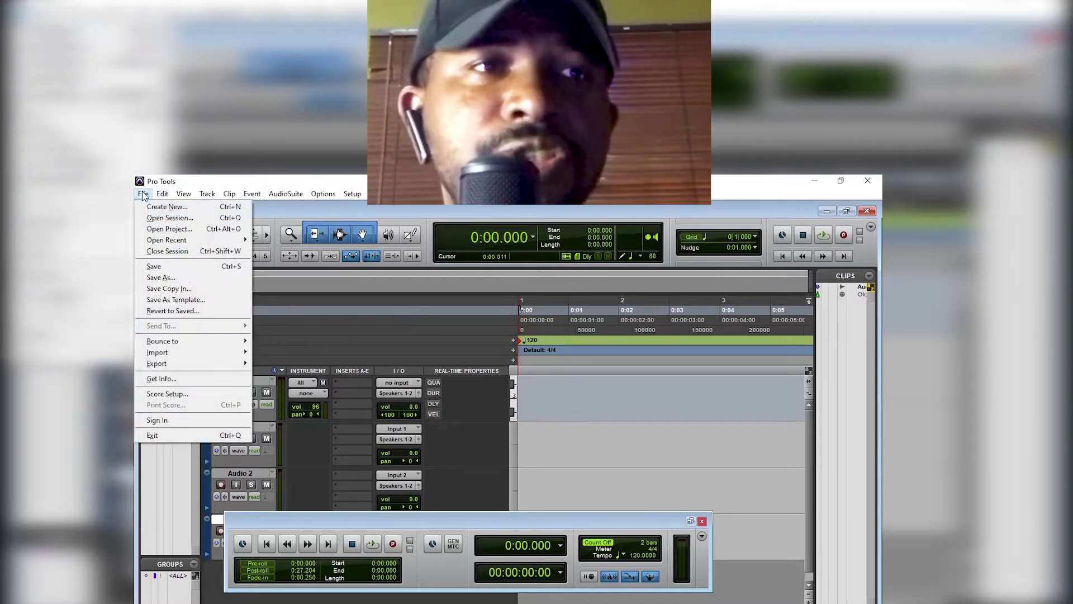
{"action": "mouse_move", "coordinate": [177, 354]}
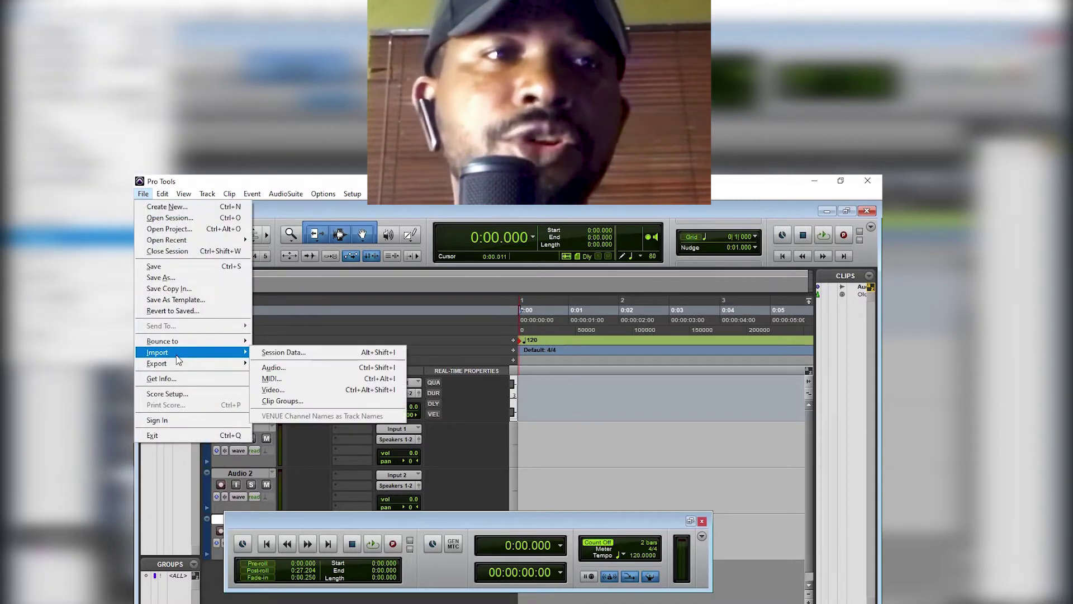
{"action": "left_click", "coordinate": [274, 368]}
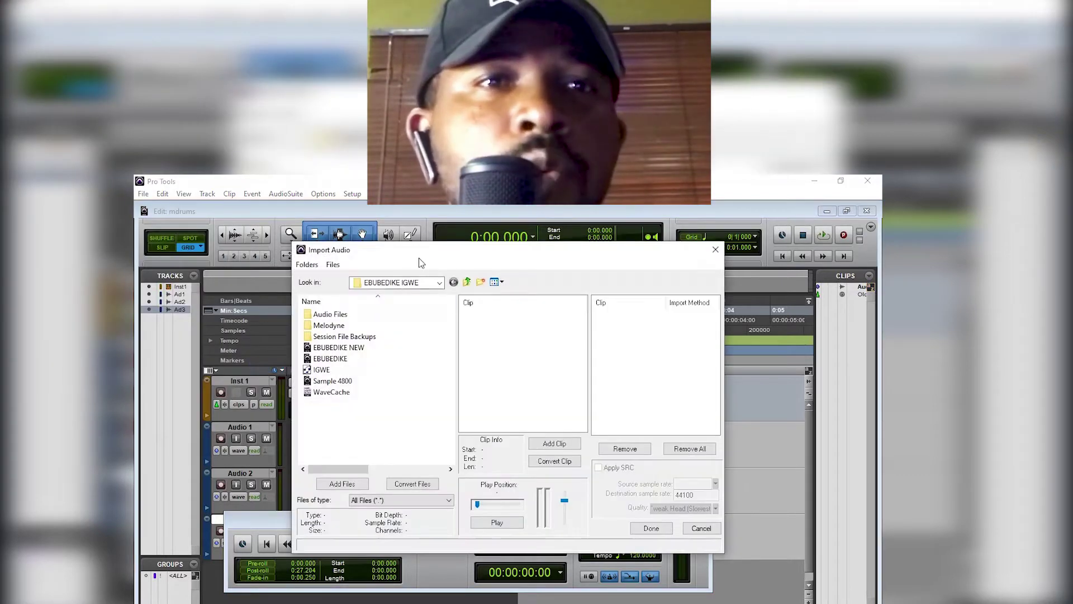
{"action": "left_click_drag", "start_coordinate": [427, 257], "coordinate": [364, 228]}
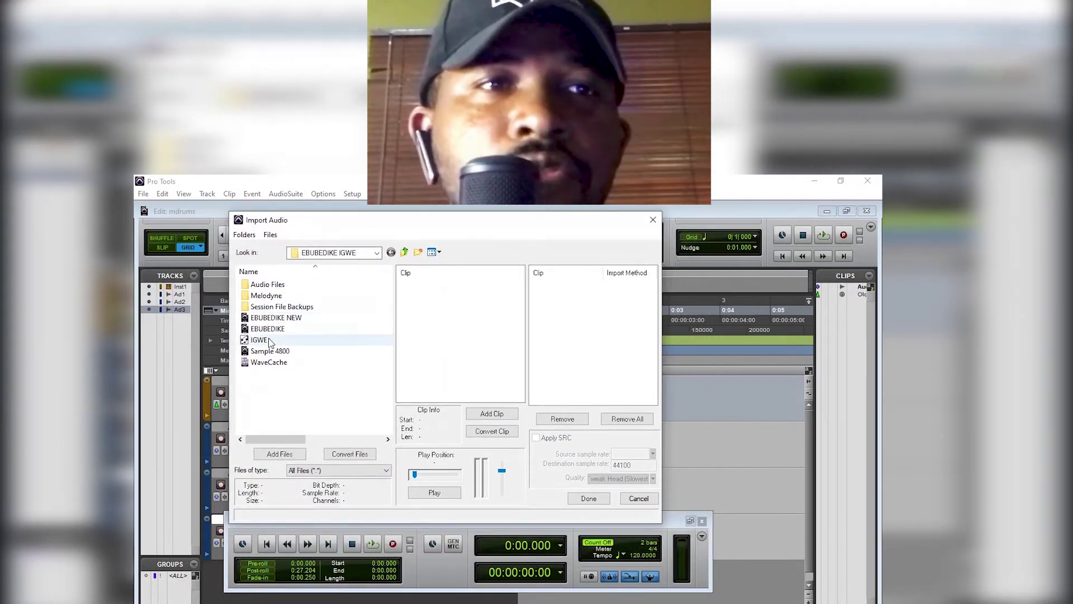
{"action": "double_click", "coordinate": [281, 285]}
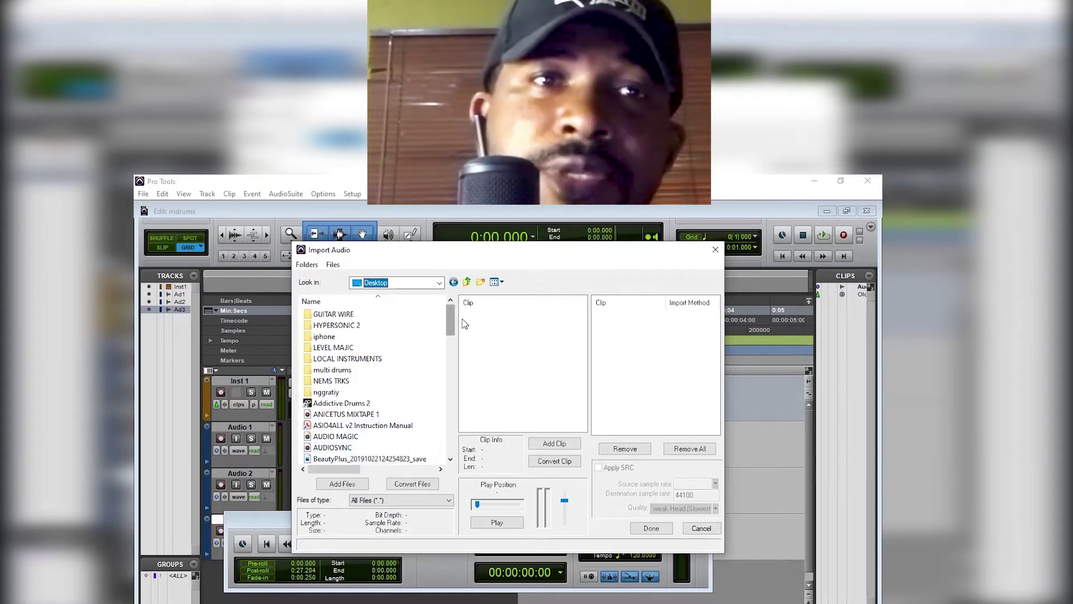
{"action": "left_click", "coordinate": [343, 451]}
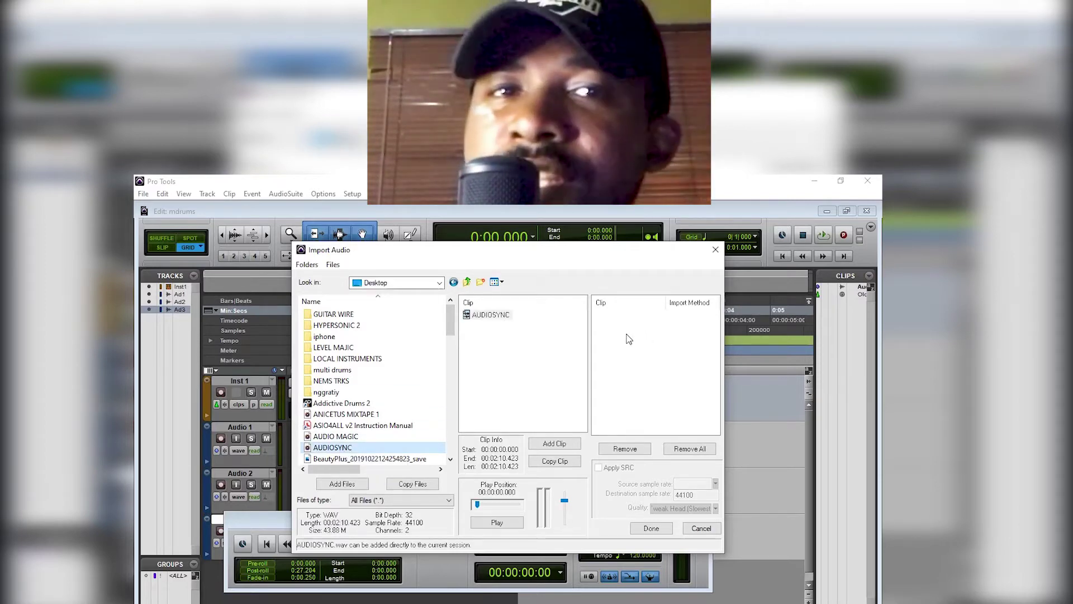
{"action": "left_click", "coordinate": [564, 444]}
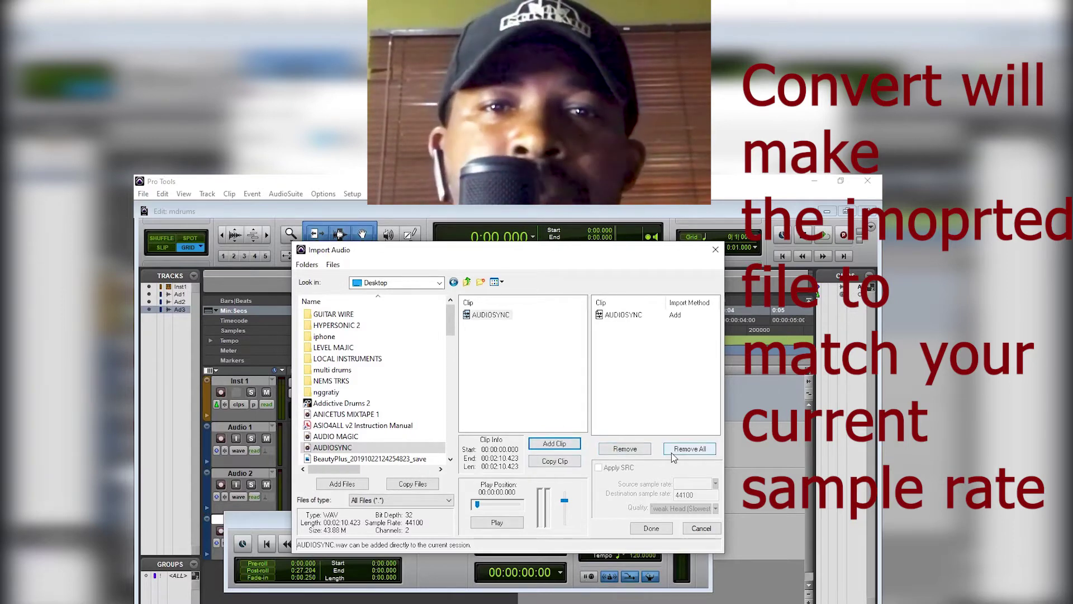
- Finish the file selection and import the audio with Clip List as the destination
{"action": "left_click", "coordinate": [654, 529]}
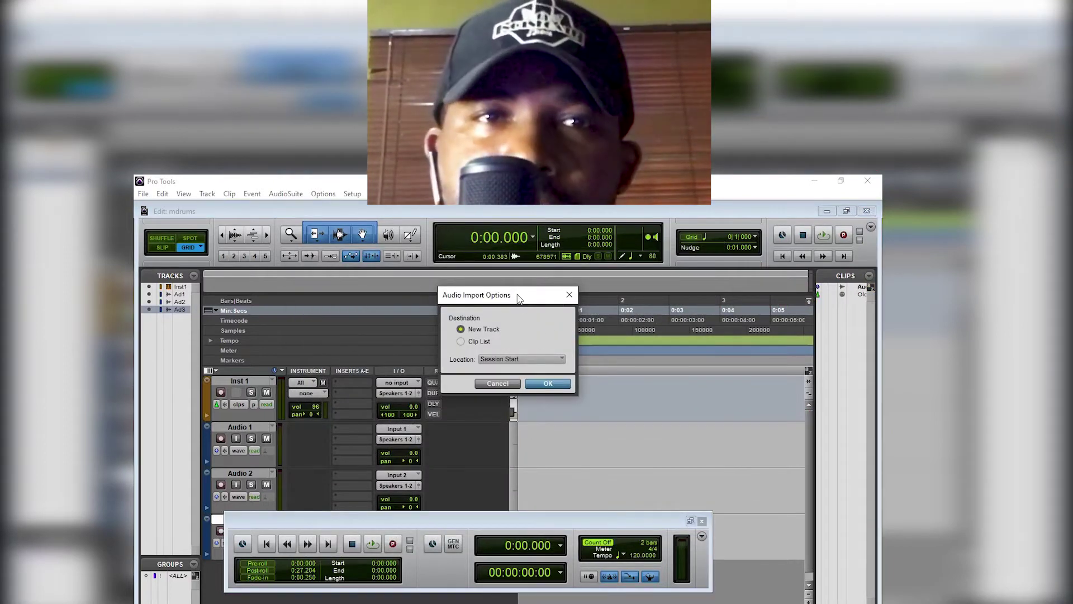
{"action": "left_click_drag", "start_coordinate": [519, 295], "coordinate": [507, 293]}
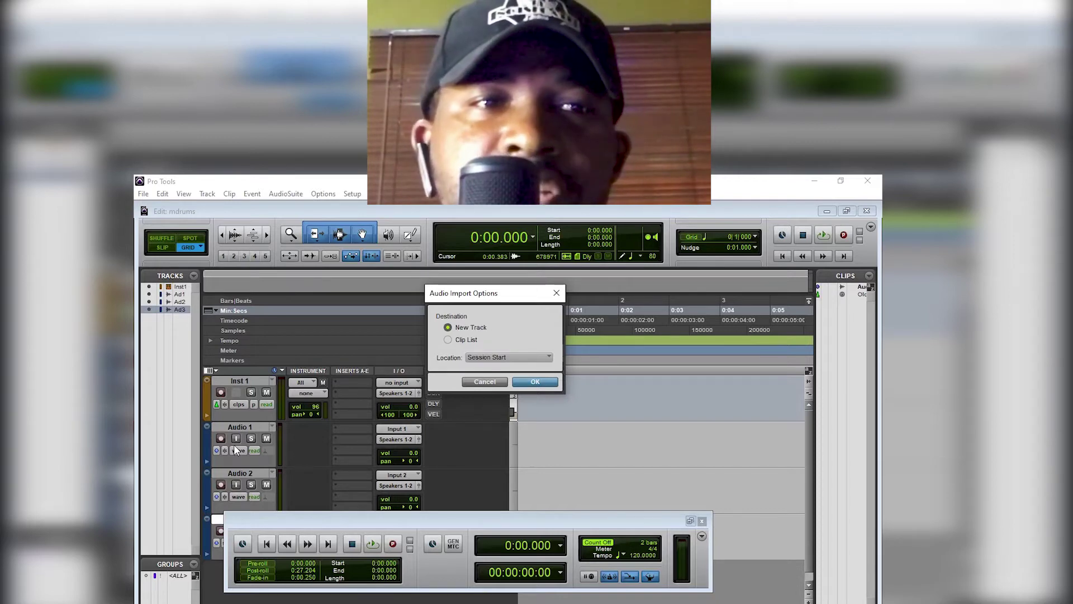
{"action": "left_click", "coordinate": [447, 340]}
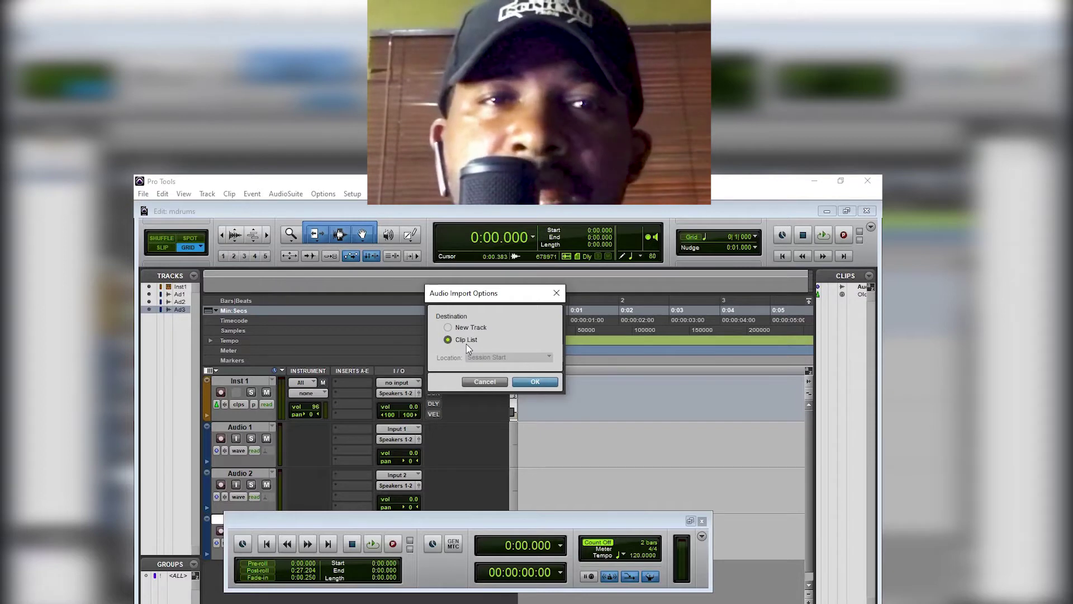
{"action": "left_click", "coordinate": [530, 383]}
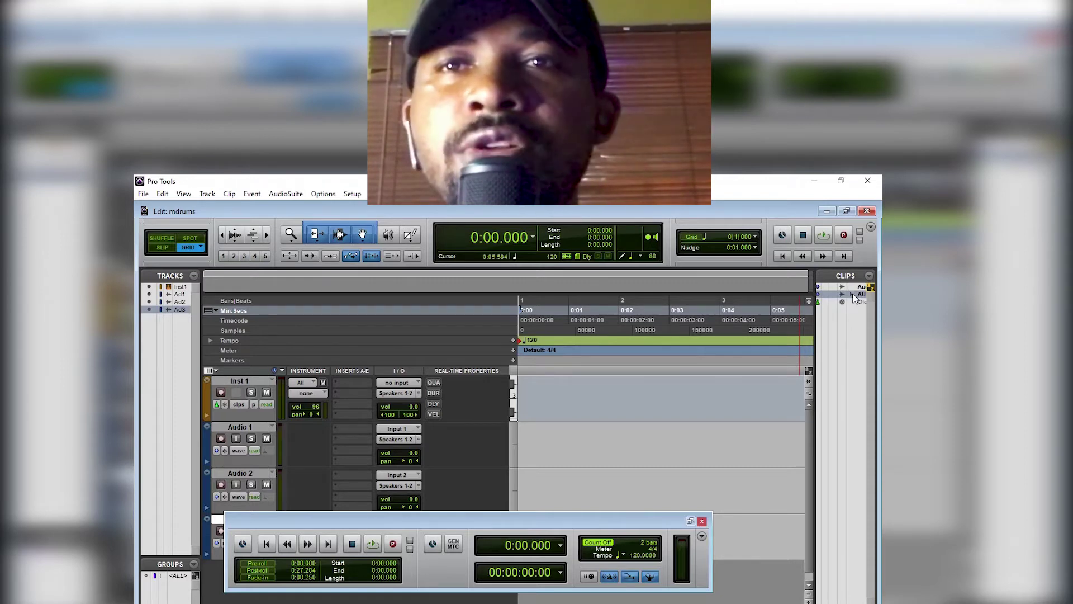
- Expand the AUDIOSYNC clip, place its A1 channel at the start of the Audio 1 track, and undo the placement
{"action": "left_click", "coordinate": [852, 294]}
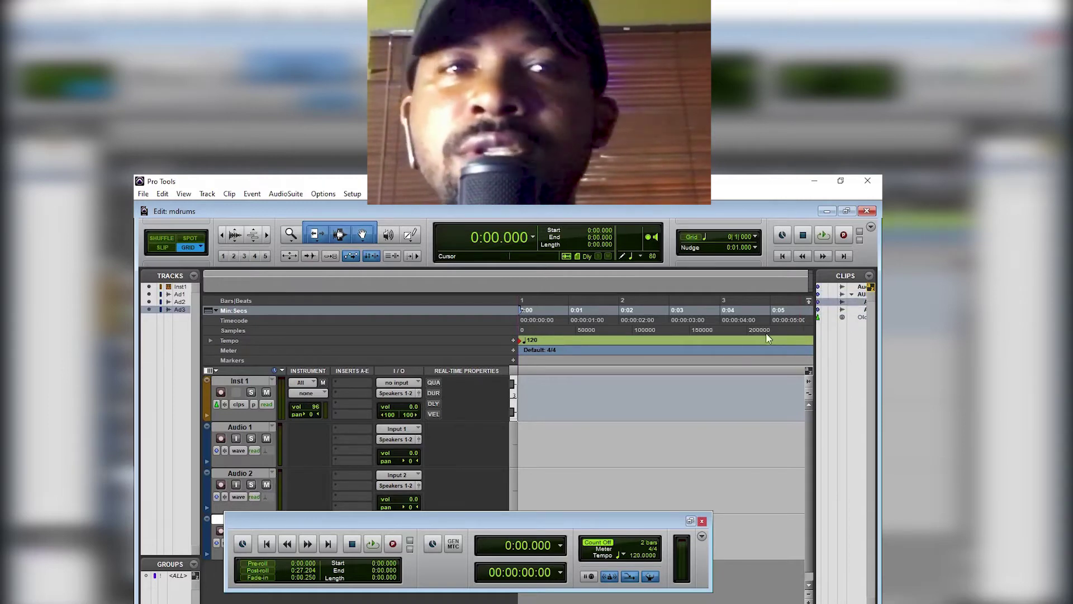
{"action": "left_click_drag", "start_coordinate": [619, 386], "coordinate": [522, 457]}
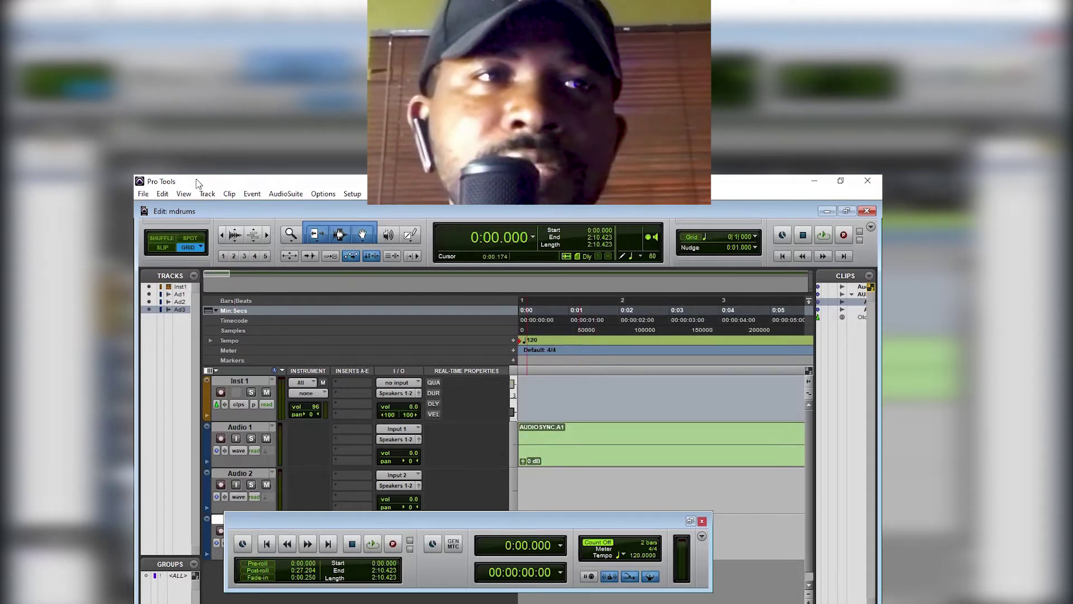
{"action": "left_click", "coordinate": [166, 193]}
{"action": "left_click", "coordinate": [177, 204]}
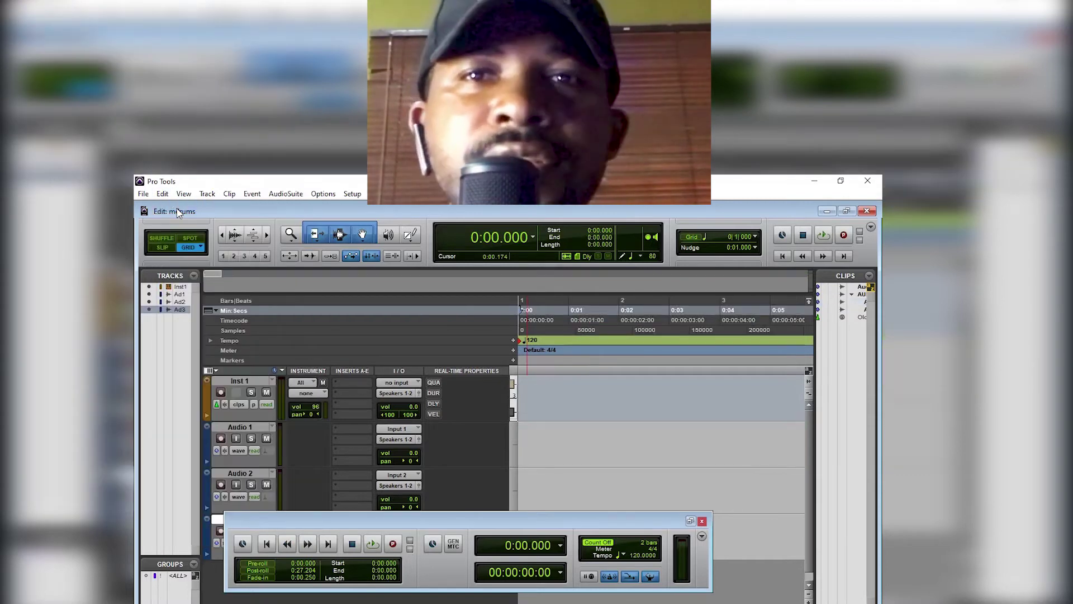
{"action": "left_click", "coordinate": [852, 295]}
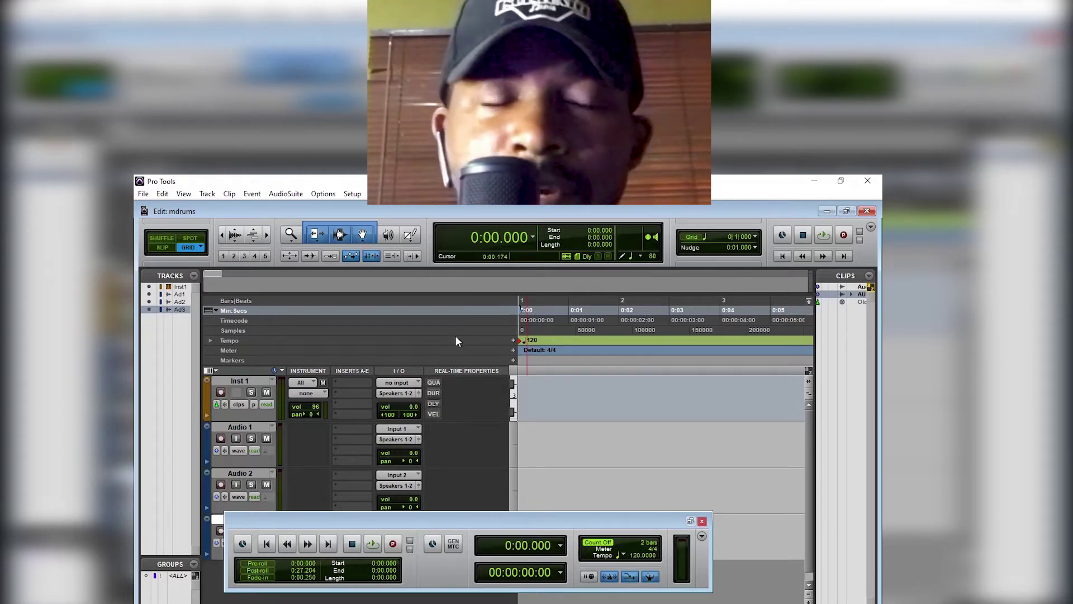
- Create one new stereo audio track with a Samples timebase and move it directly below the Inst 1 track
{"action": "left_click", "coordinate": [162, 195]}
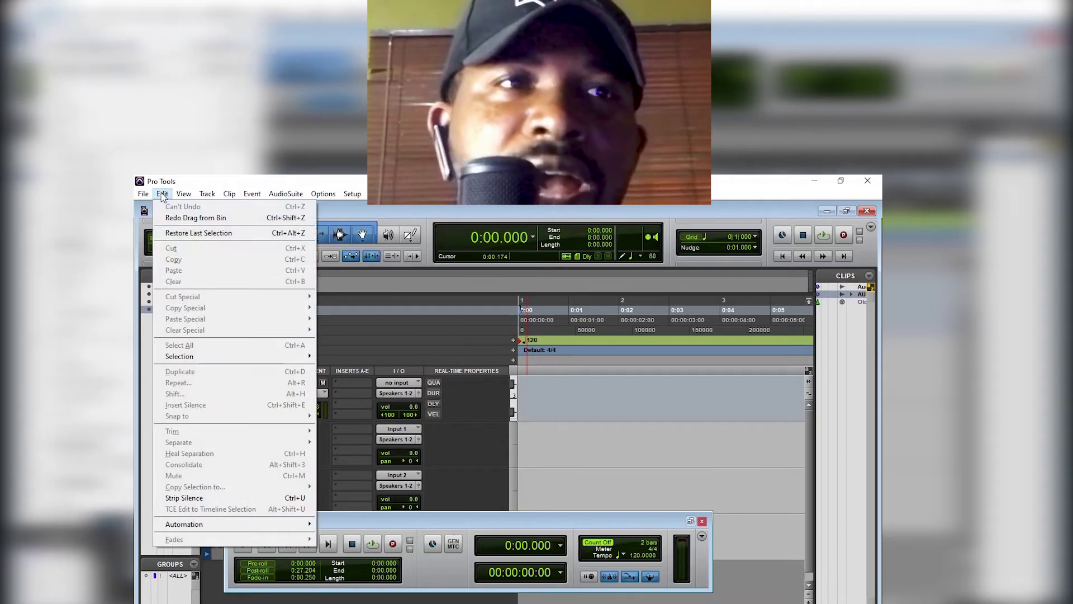
{"action": "left_click", "coordinate": [211, 207]}
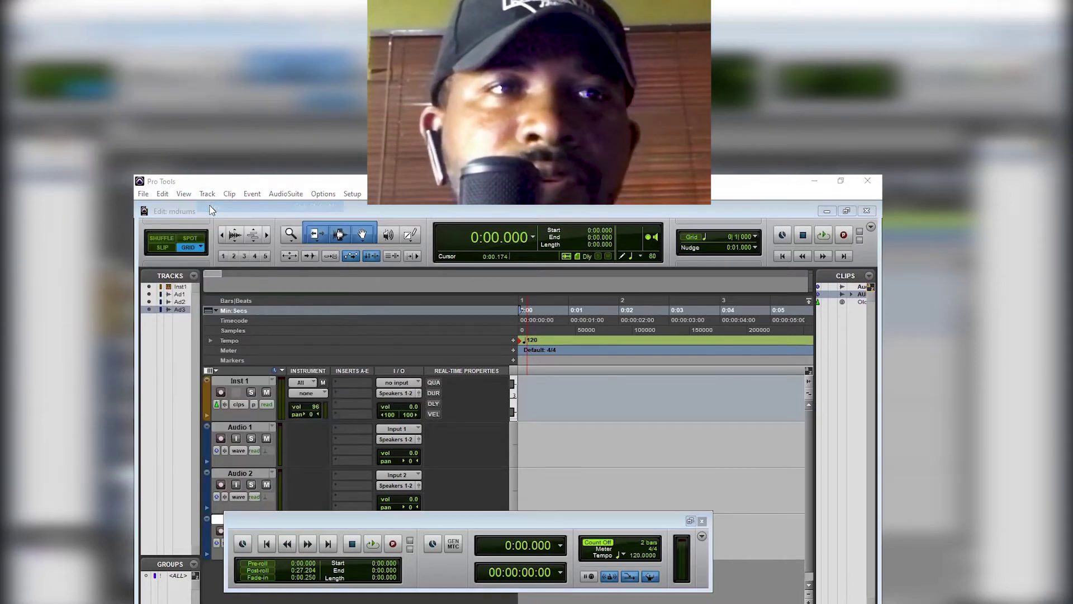
{"action": "left_click", "coordinate": [468, 333]}
{"action": "left_click", "coordinate": [482, 344]}
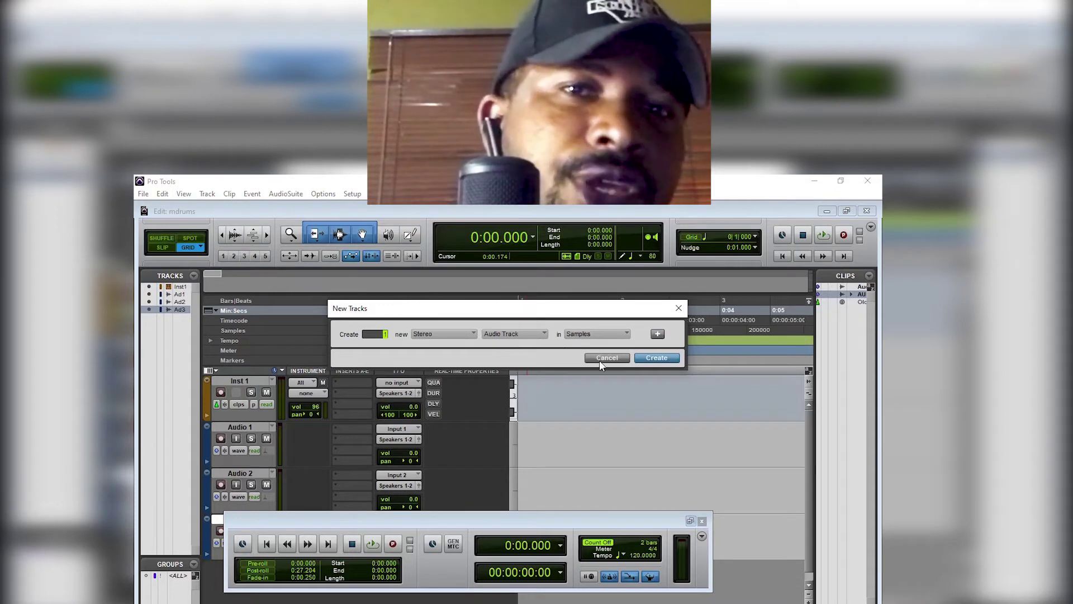
{"action": "left_click", "coordinate": [642, 359]}
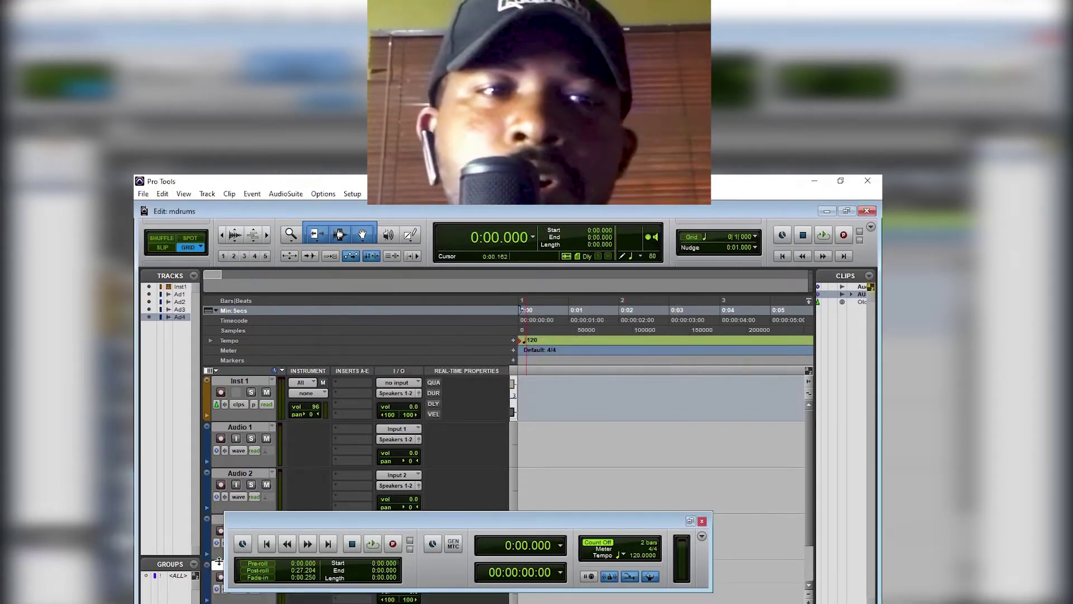
{"action": "left_click", "coordinate": [238, 402]}
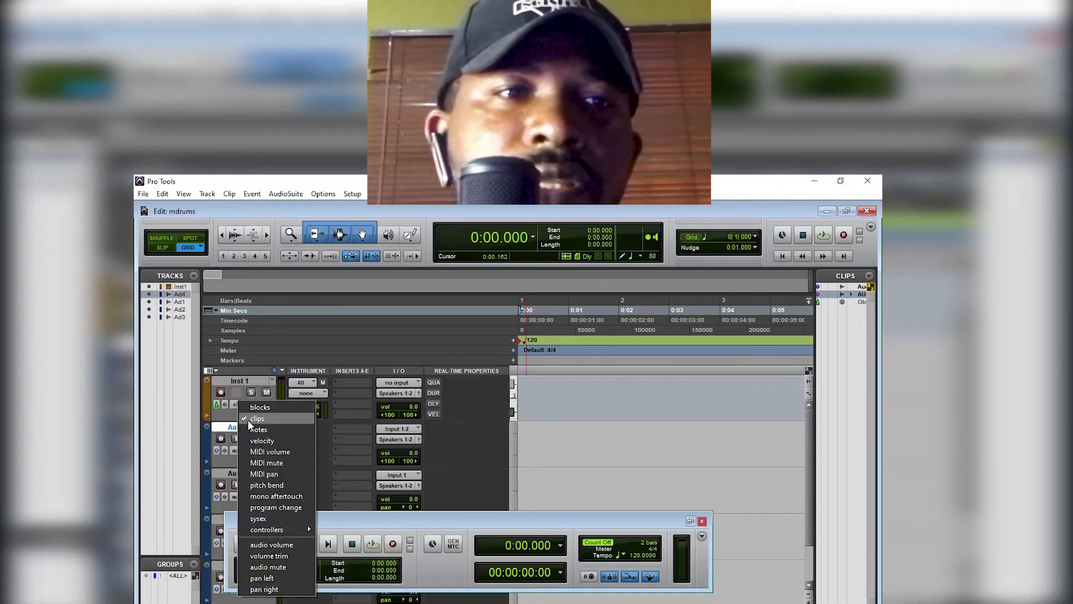
{"action": "left_click", "coordinate": [564, 446]}
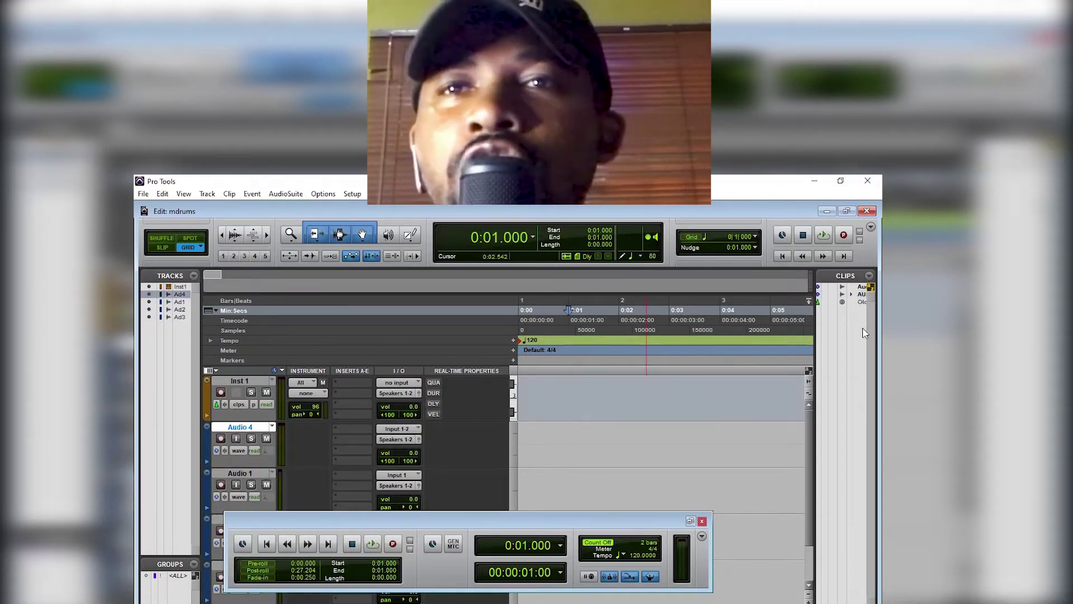
- Place the stereo AUDIOSYNC clip at the start of Audio 4 and its A2 channel clip at the start of Audio 1
{"action": "left_click_drag", "start_coordinate": [863, 297], "coordinate": [513, 452]}
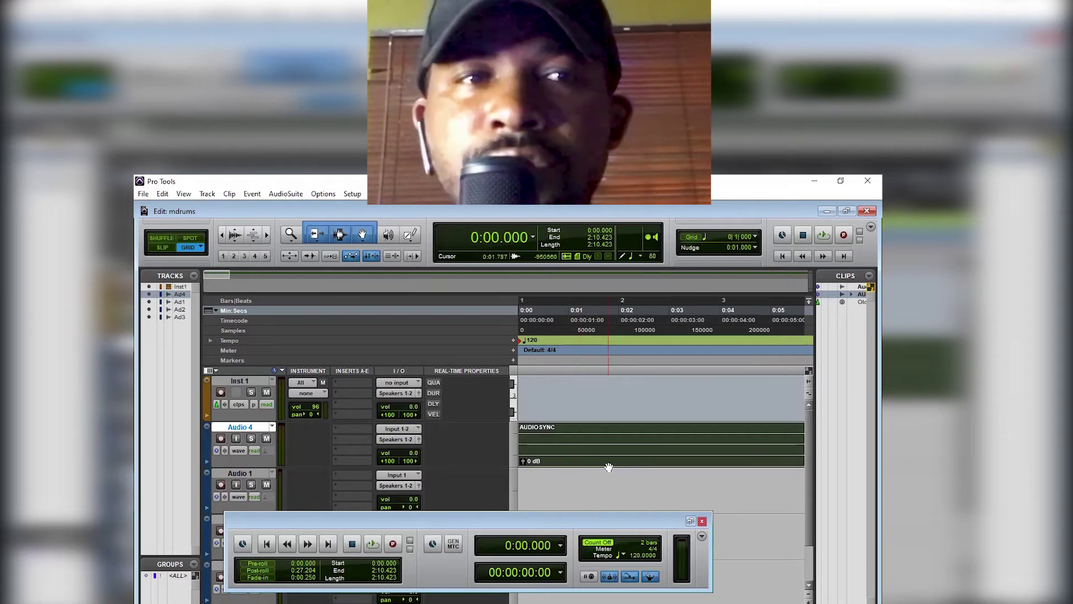
{"action": "left_click", "coordinate": [852, 295]}
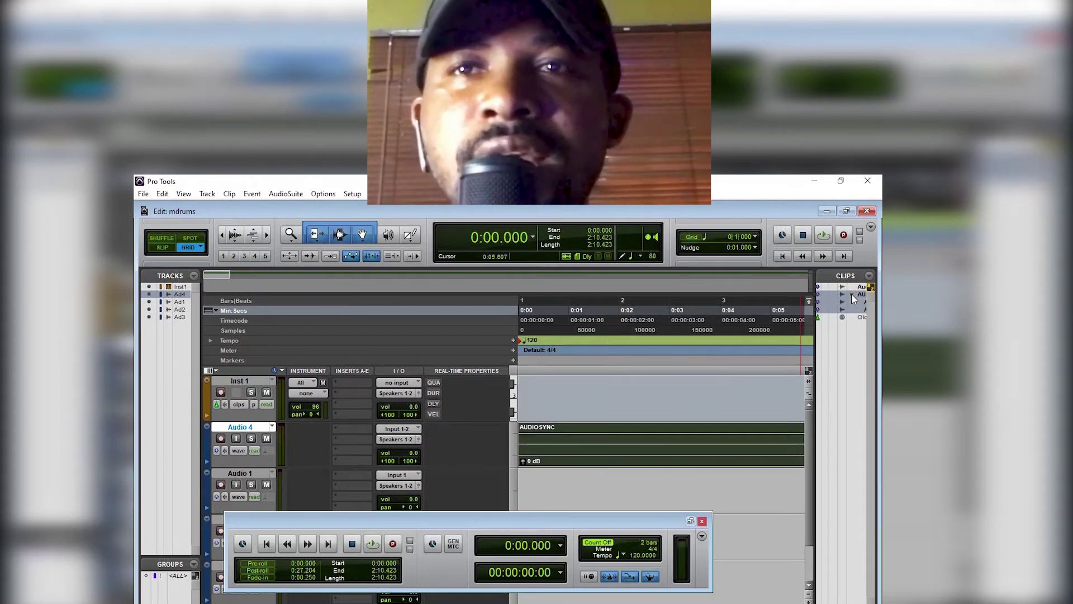
{"action": "left_click", "coordinate": [851, 347]}
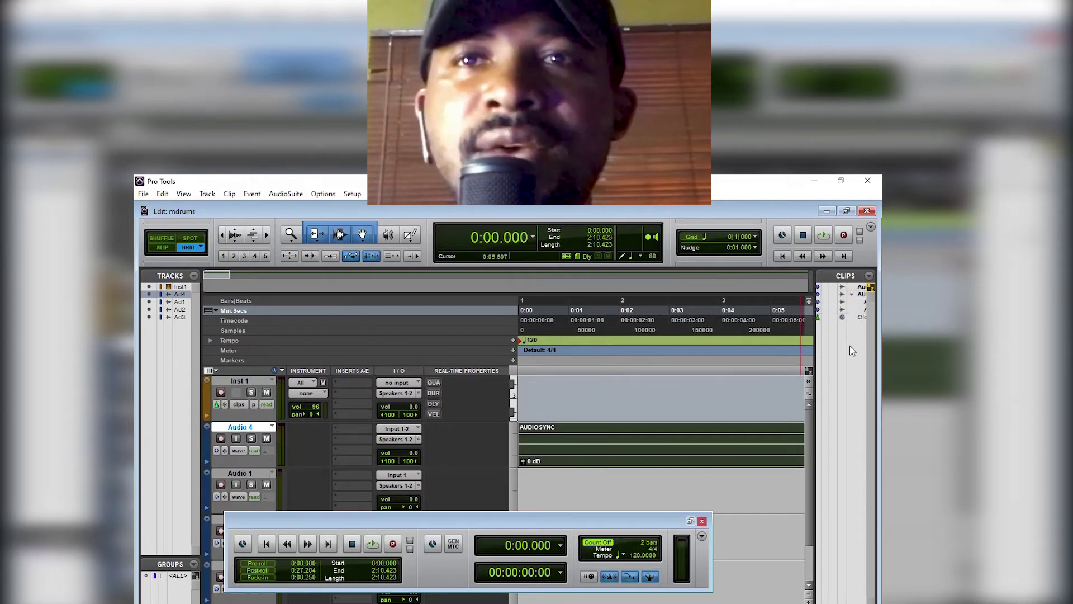
{"action": "left_click", "coordinate": [863, 309]}
{"action": "left_click_drag", "start_coordinate": [806, 323], "coordinate": [632, 478]}
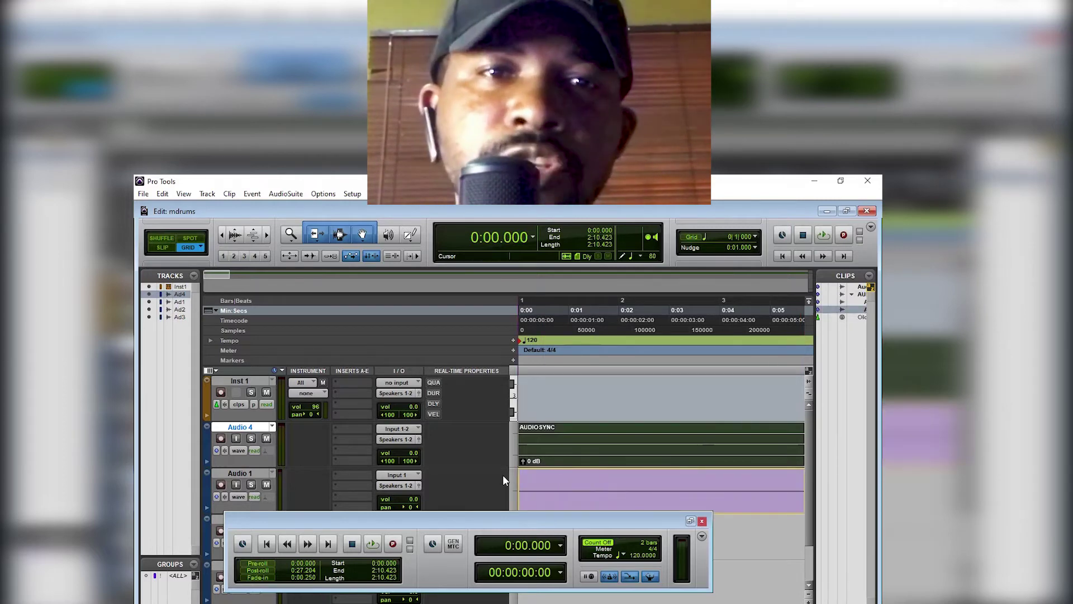
{"action": "left_click_drag", "start_coordinate": [502, 475], "coordinate": [503, 475]}
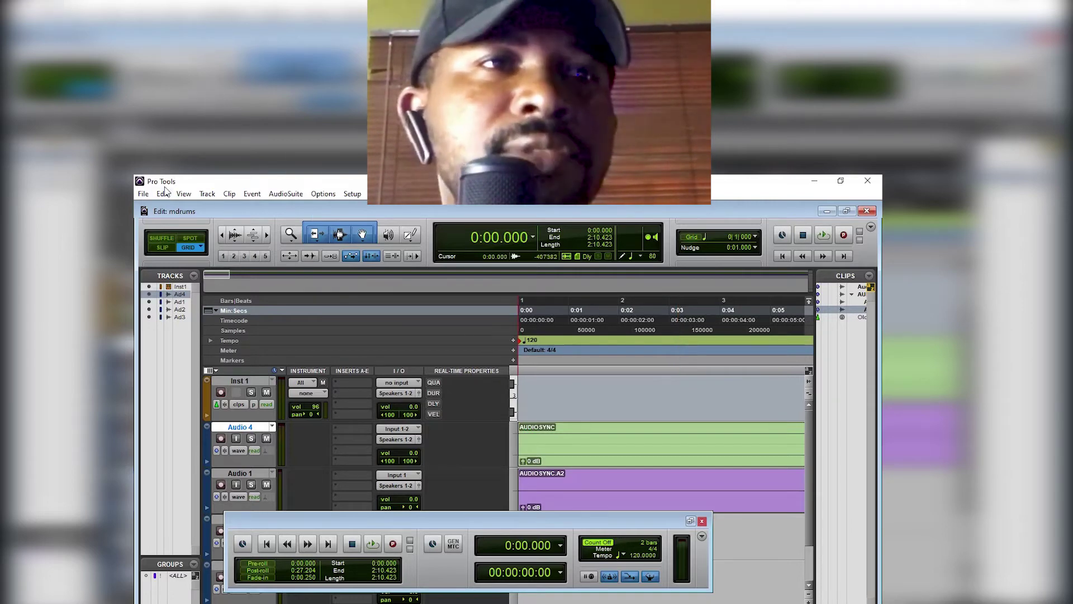
- Examine the MIDI import dialog and the other import options, leaving without importing anything
{"action": "left_click", "coordinate": [143, 194]}
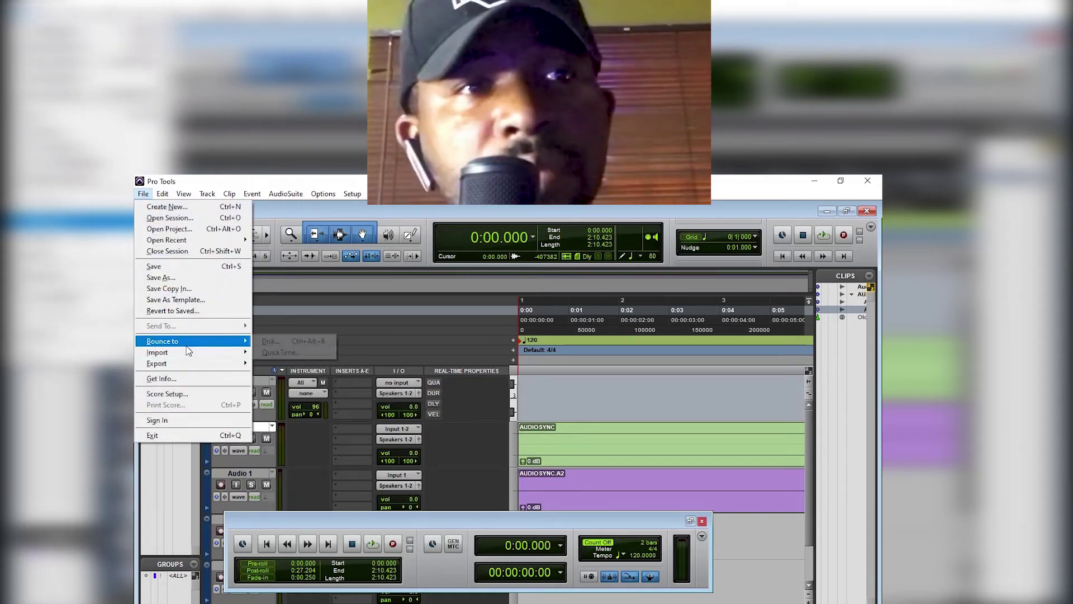
{"action": "mouse_move", "coordinate": [188, 353]}
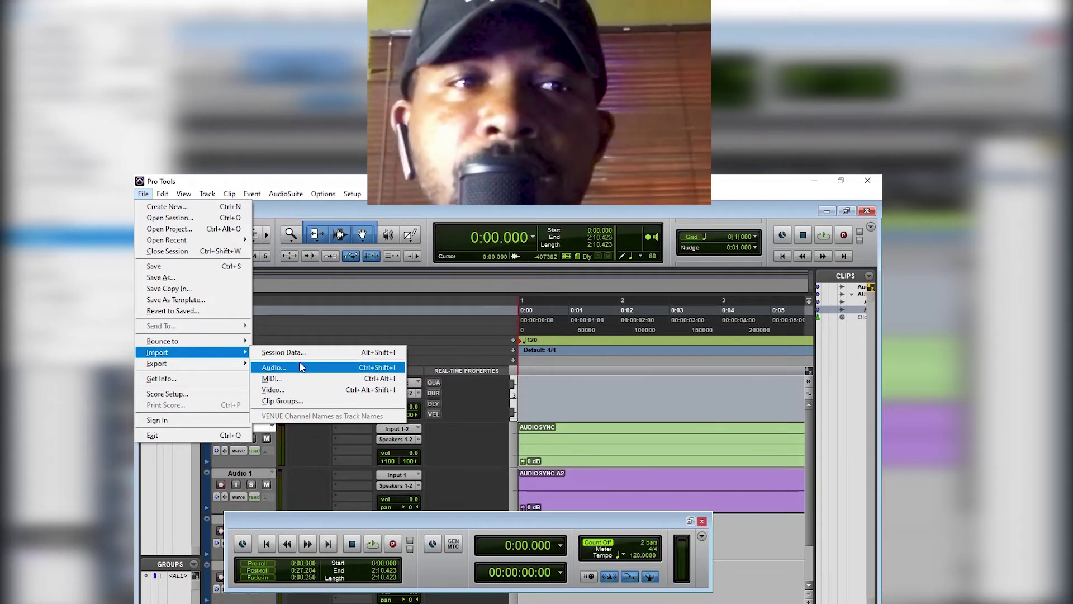
{"action": "left_click", "coordinate": [276, 378]}
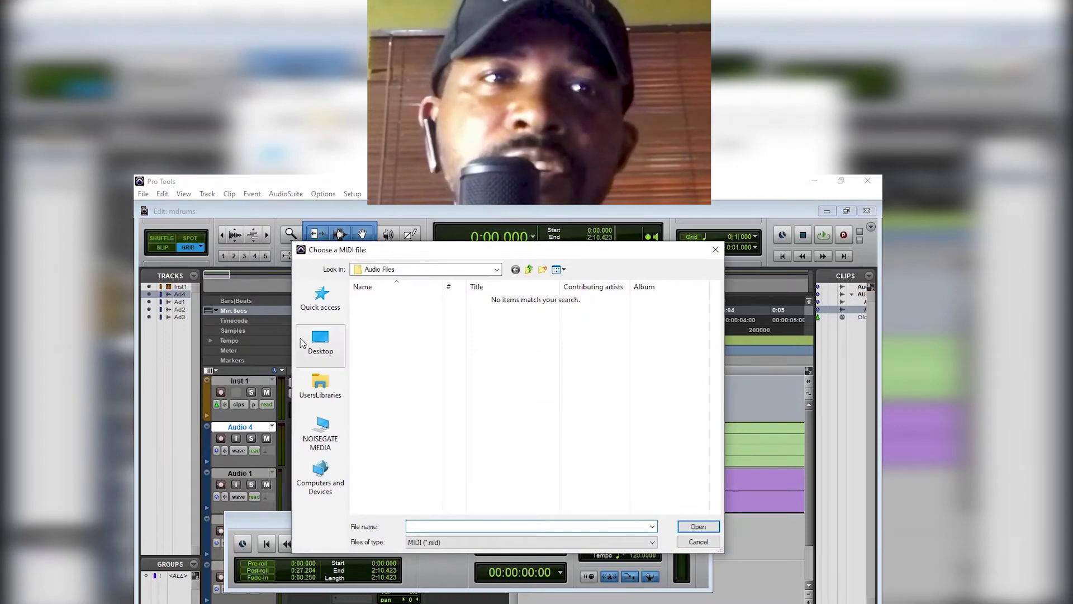
{"action": "left_click", "coordinate": [699, 543]}
{"action": "left_click", "coordinate": [139, 190]}
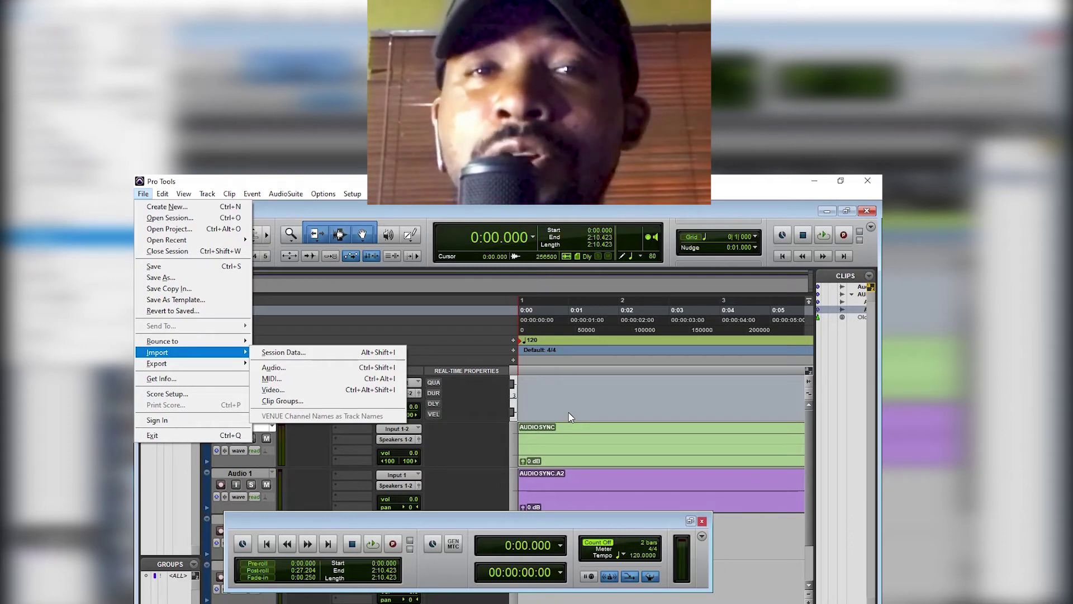
{"action": "left_click", "coordinate": [540, 394]}
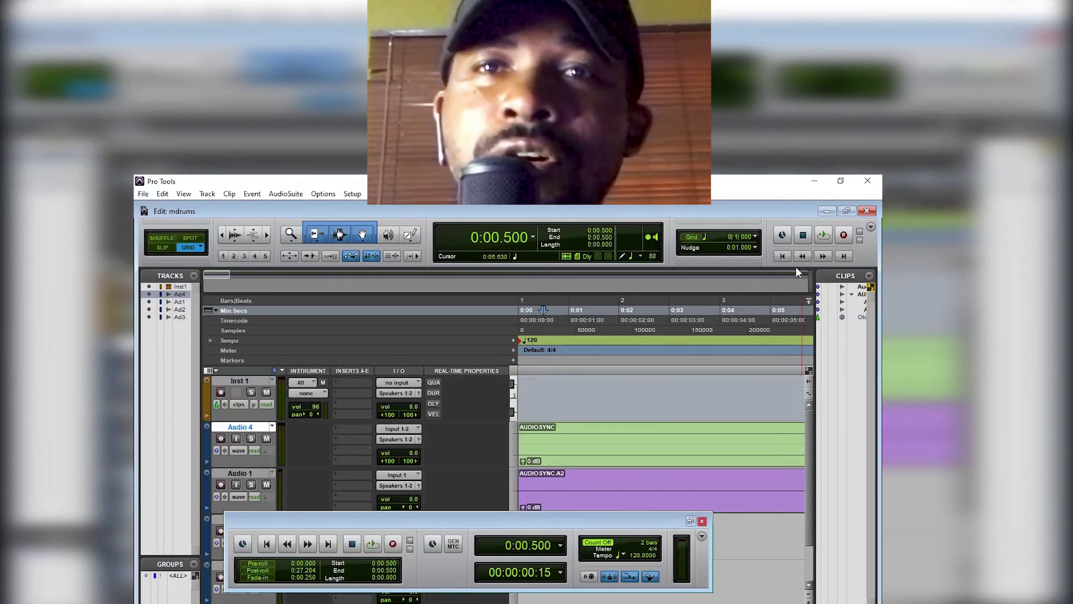
- Return to the session start and undo the placement of the A2 channel clip on Audio 1
{"action": "left_click", "coordinate": [782, 255]}
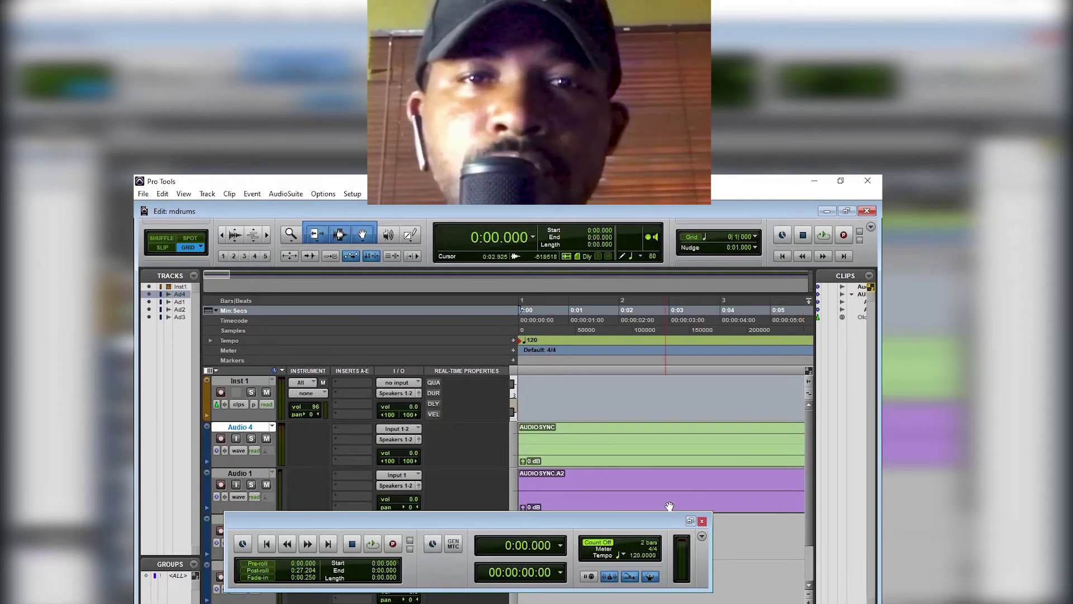
{"action": "left_click_drag", "start_coordinate": [615, 519], "coordinate": [529, 510]}
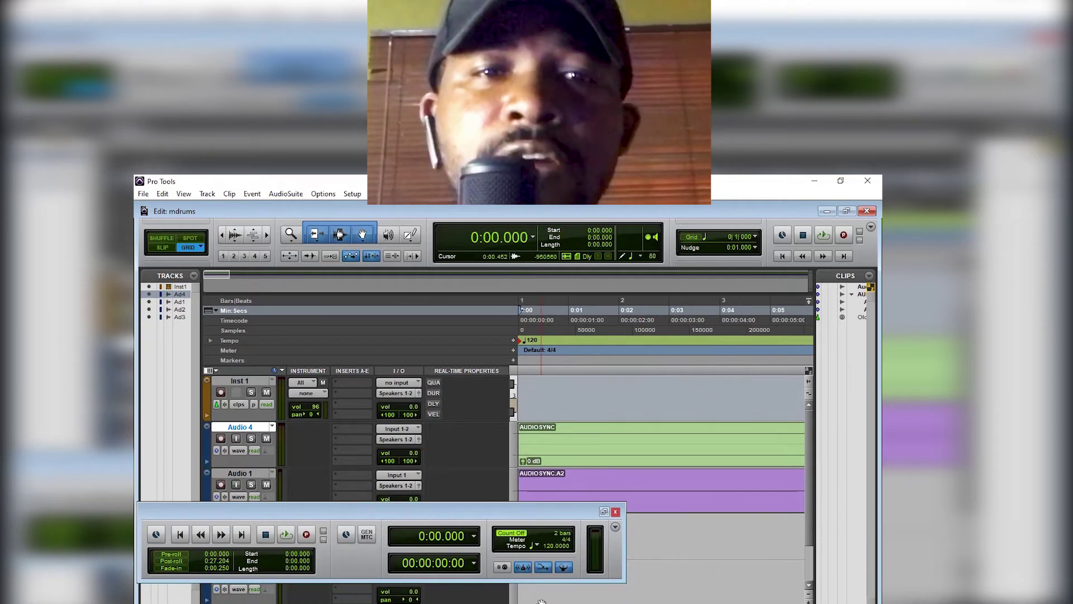
{"action": "key", "text": "ctrl+["}
{"action": "key", "text": "ctrl+["}
{"action": "key", "text": "ctrl+["}
{"action": "key", "text": "ctrl+["}
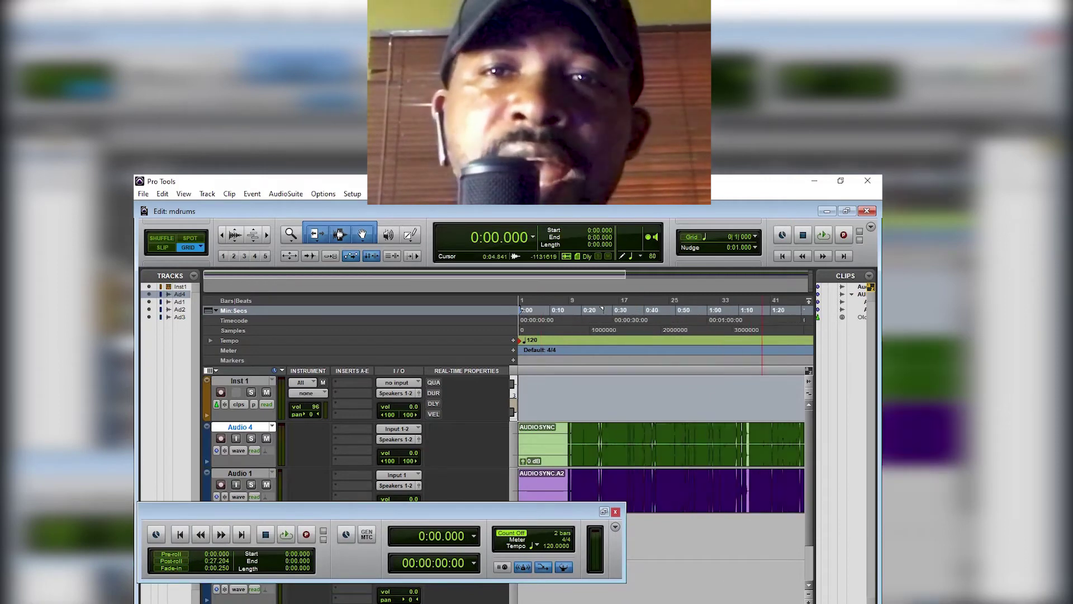
{"action": "key", "text": "ctrl+["}
{"action": "key", "text": "ctrl+["}
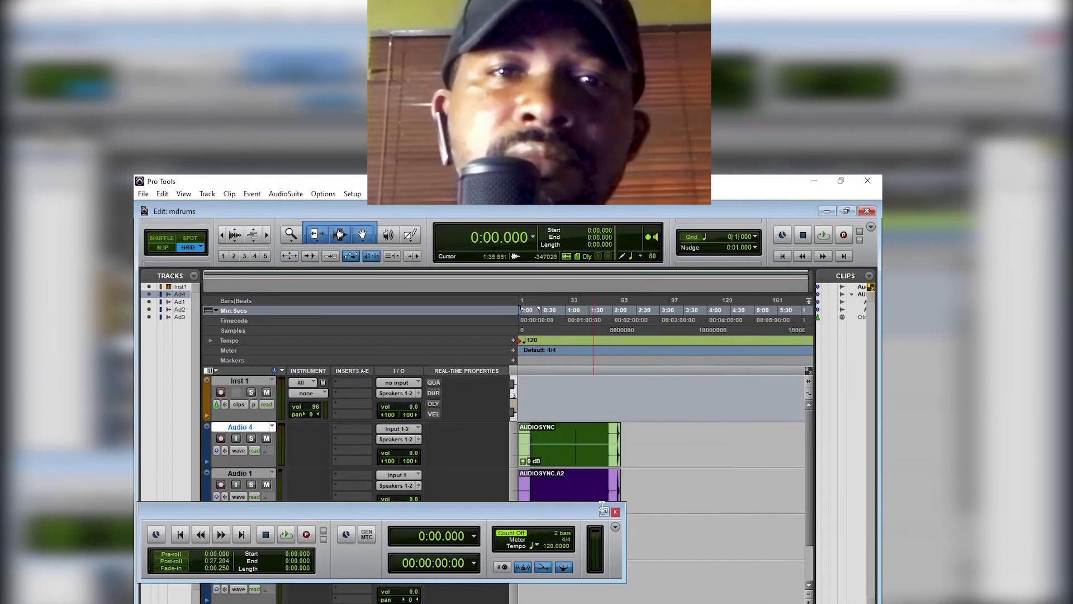
{"action": "left_click", "coordinate": [163, 193]}
{"action": "left_click", "coordinate": [167, 209]}
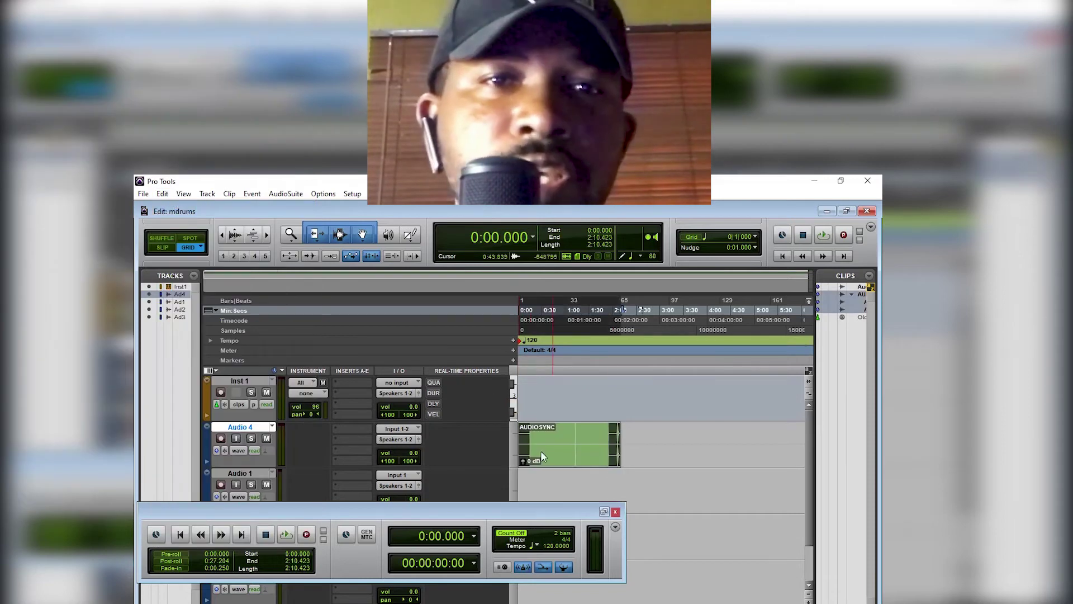
- Select the stereo AUDIOSYNC clip on Audio 4 and review the available bounce, import and export options without choosing any
{"action": "left_click", "coordinate": [654, 436]}
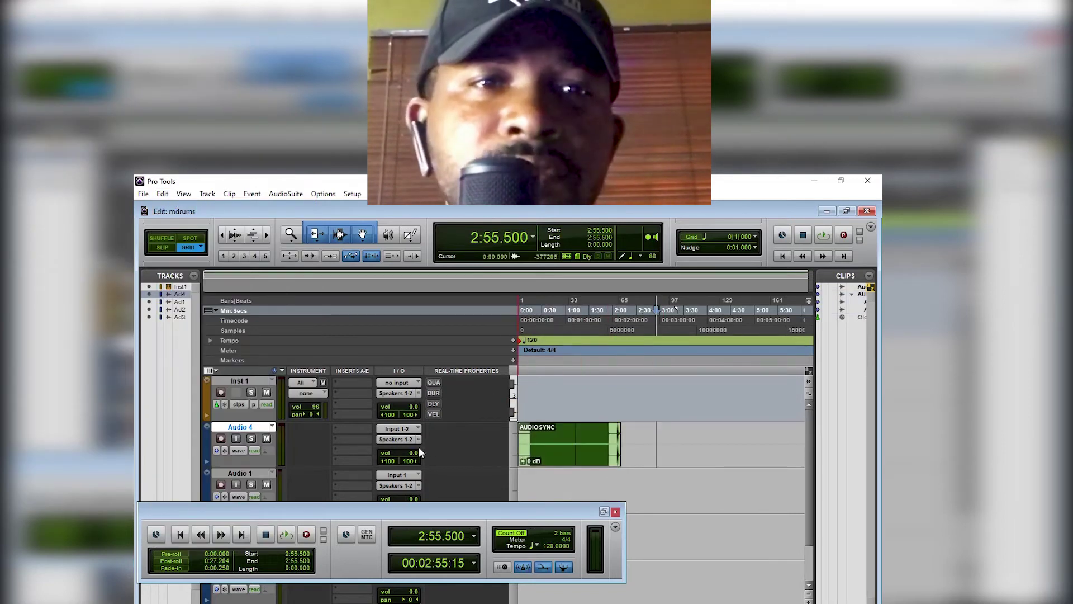
{"action": "left_click", "coordinate": [562, 461]}
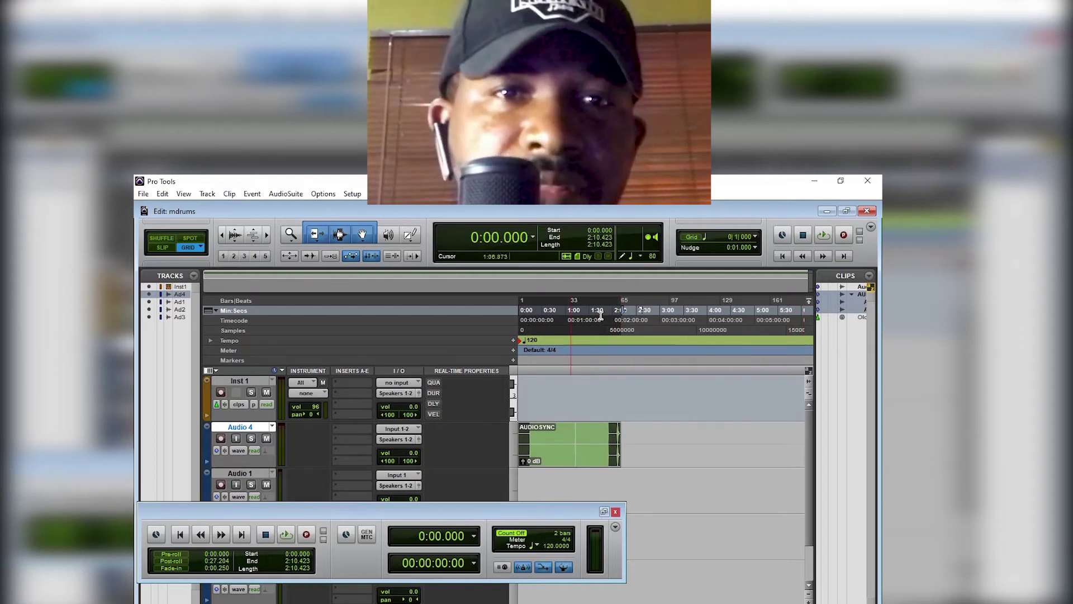
{"action": "left_click", "coordinate": [676, 454]}
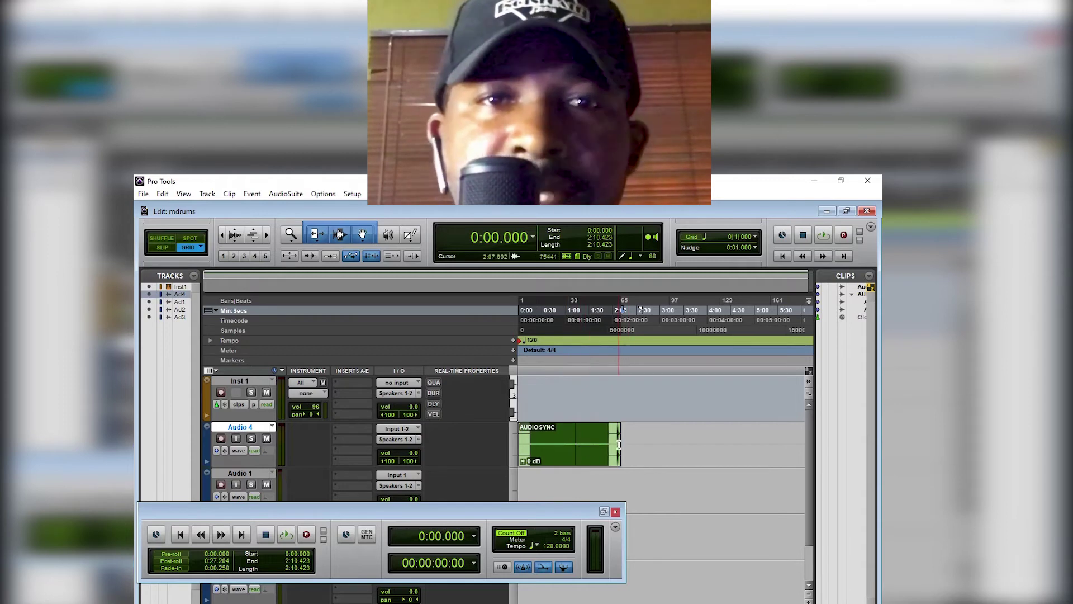
{"action": "left_click", "coordinate": [554, 456]}
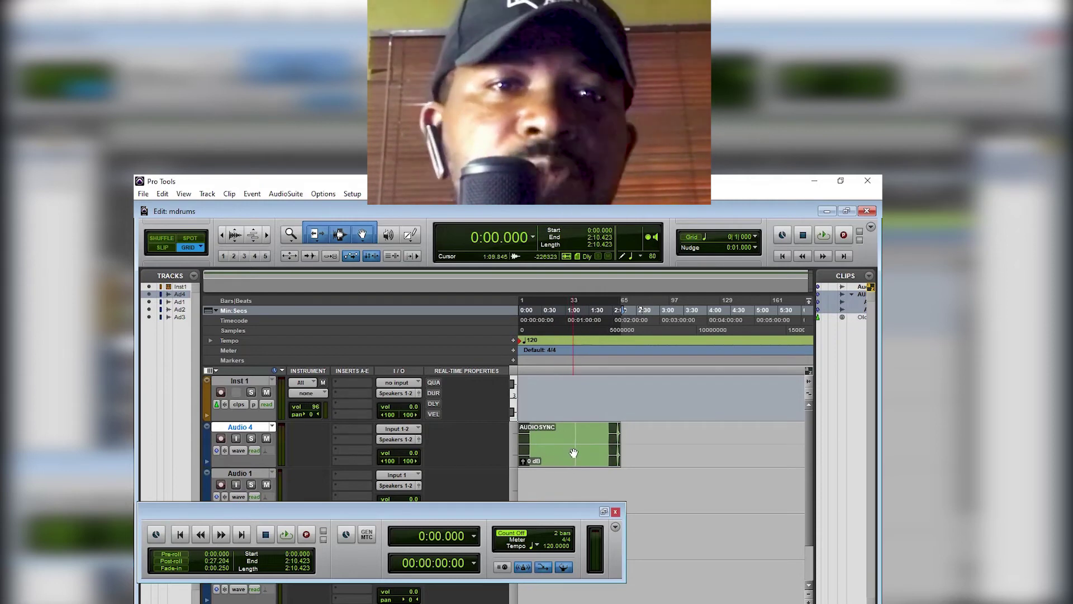
{"action": "left_click", "coordinate": [140, 194]}
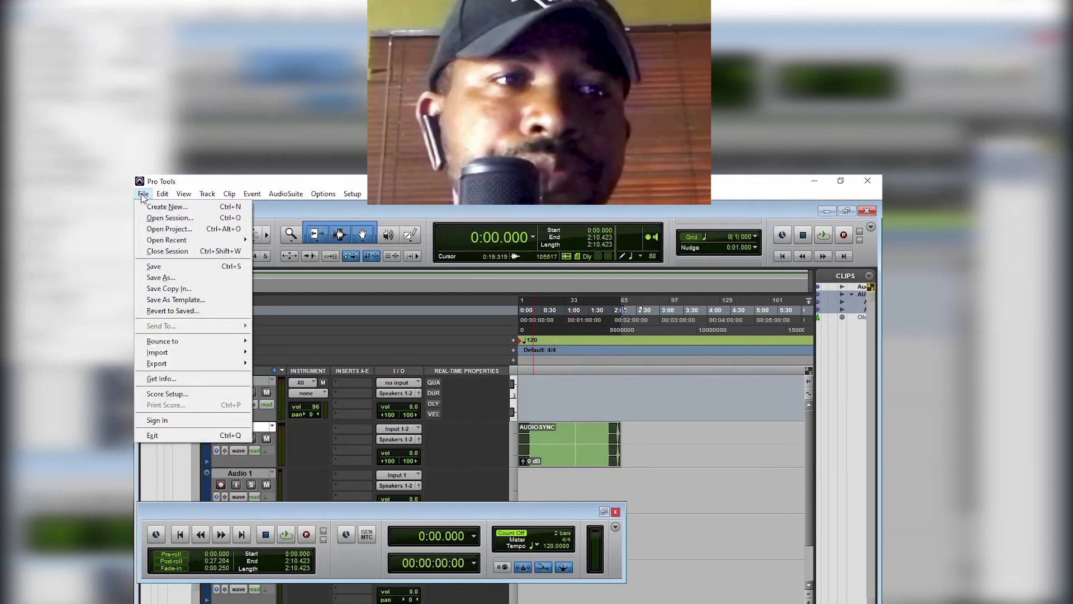
{"action": "mouse_move", "coordinate": [177, 344]}
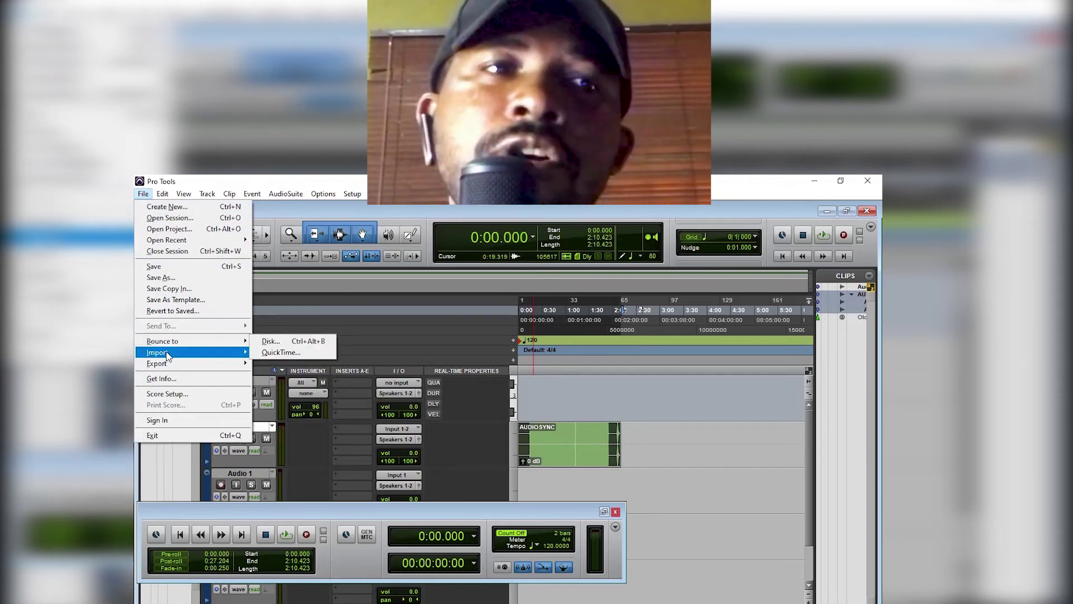
{"action": "mouse_move", "coordinate": [167, 366]}
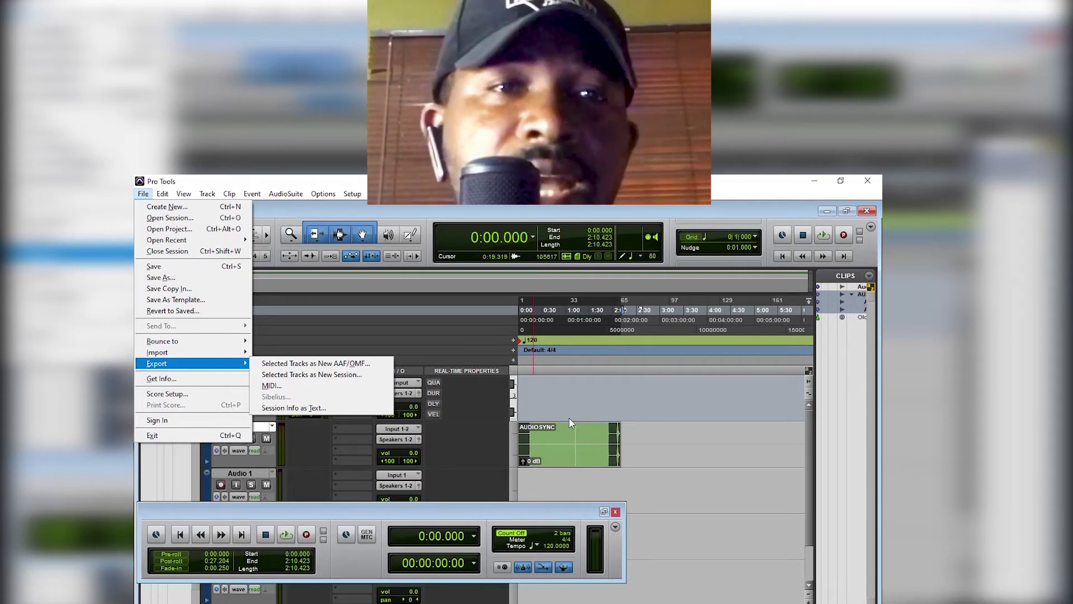
{"action": "left_click", "coordinate": [545, 405]}
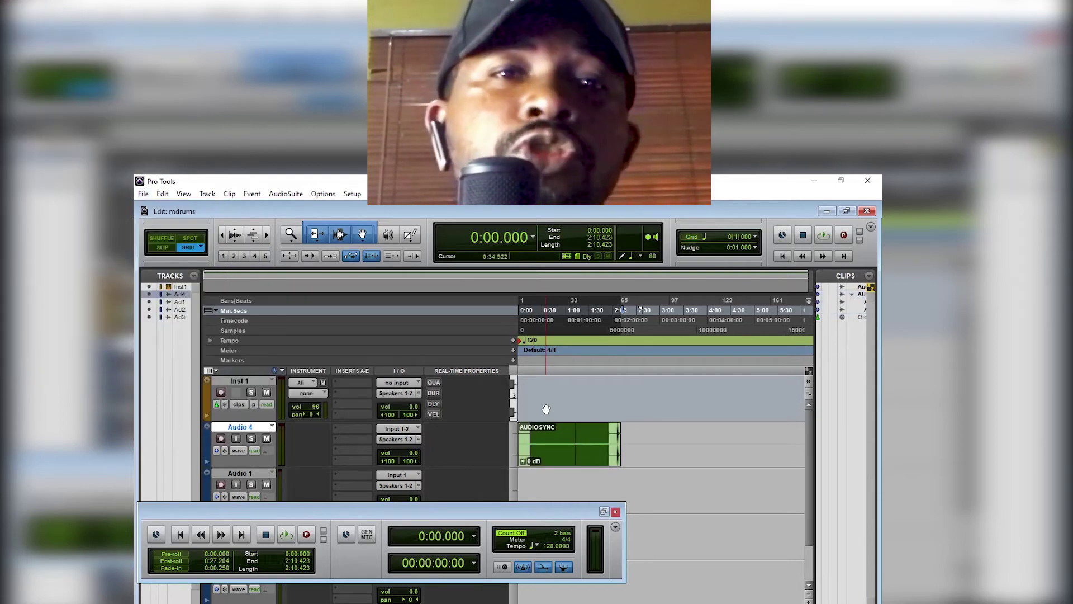
- Select the full AUDIOSYNC clip on Audio 4 and open the bounce-to-disk settings for it
{"action": "left_click", "coordinate": [554, 459]}
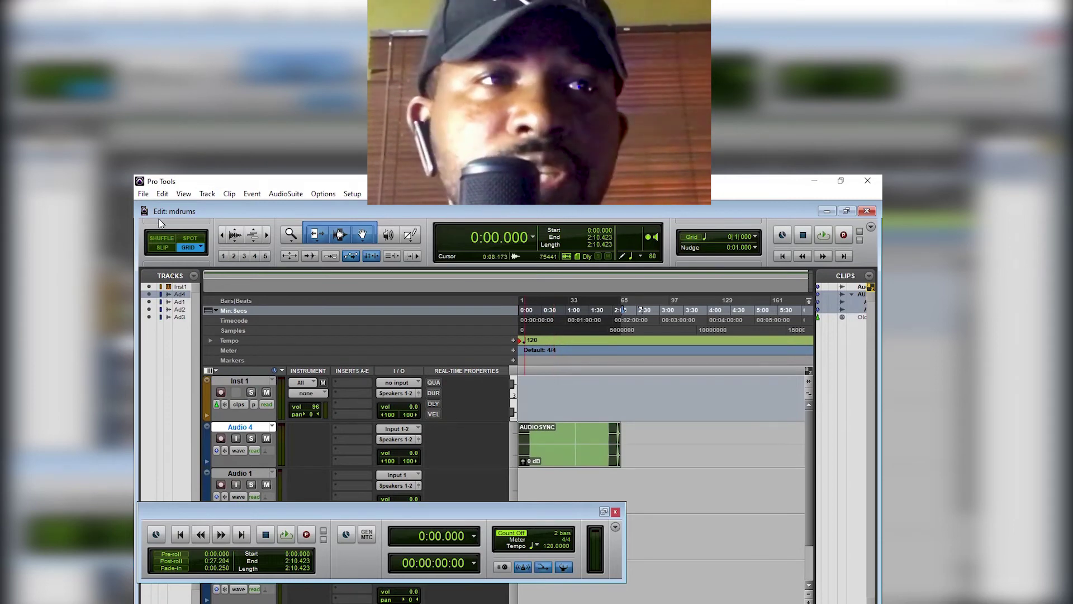
{"action": "left_click", "coordinate": [143, 194]}
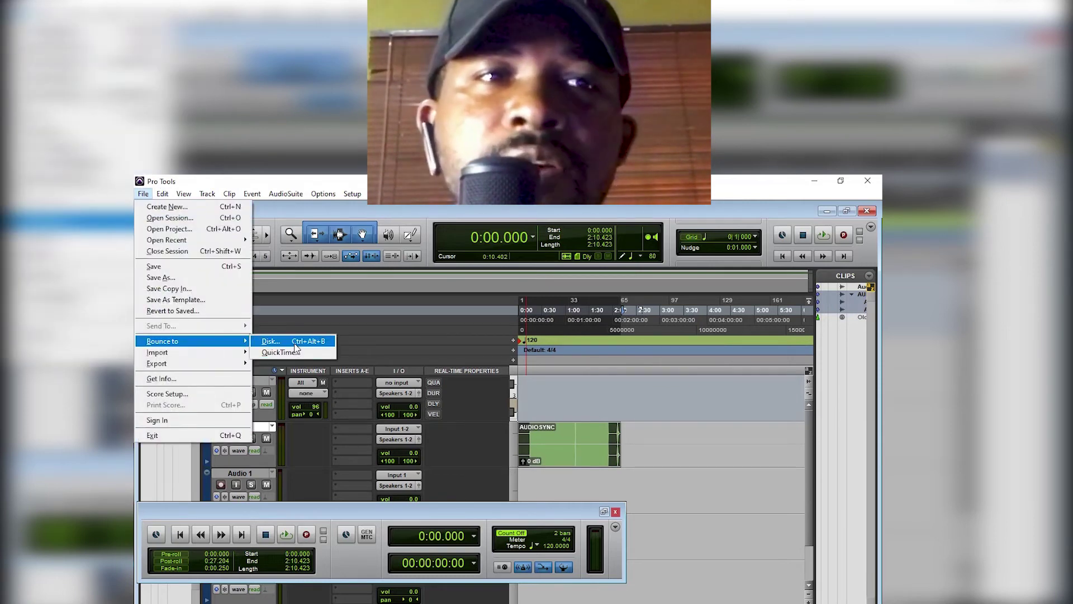
{"action": "left_click", "coordinate": [295, 343]}
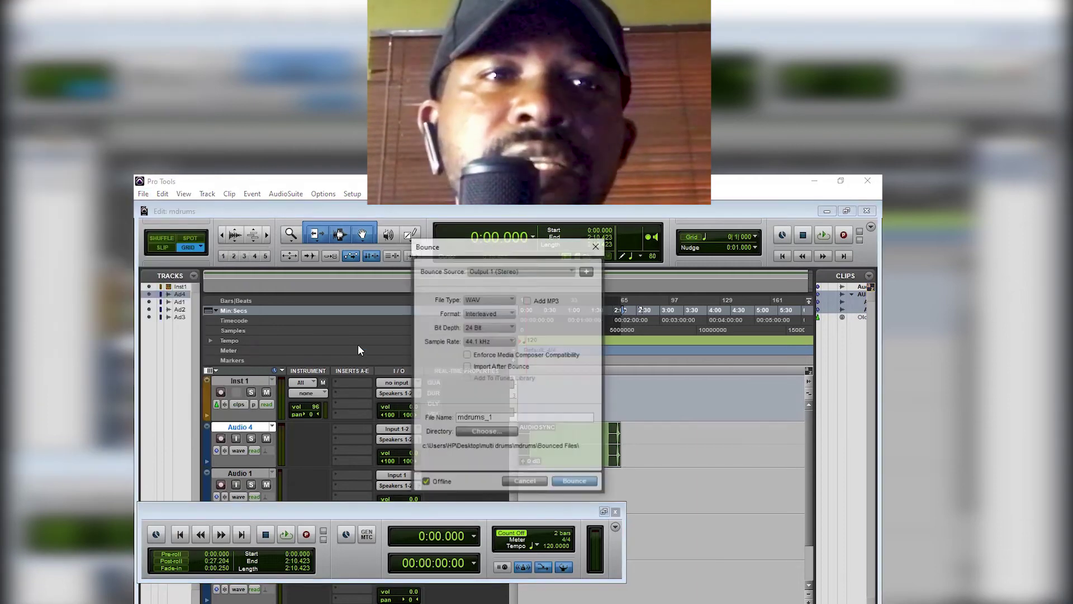
{"action": "left_click_drag", "start_coordinate": [535, 252], "coordinate": [468, 221]}
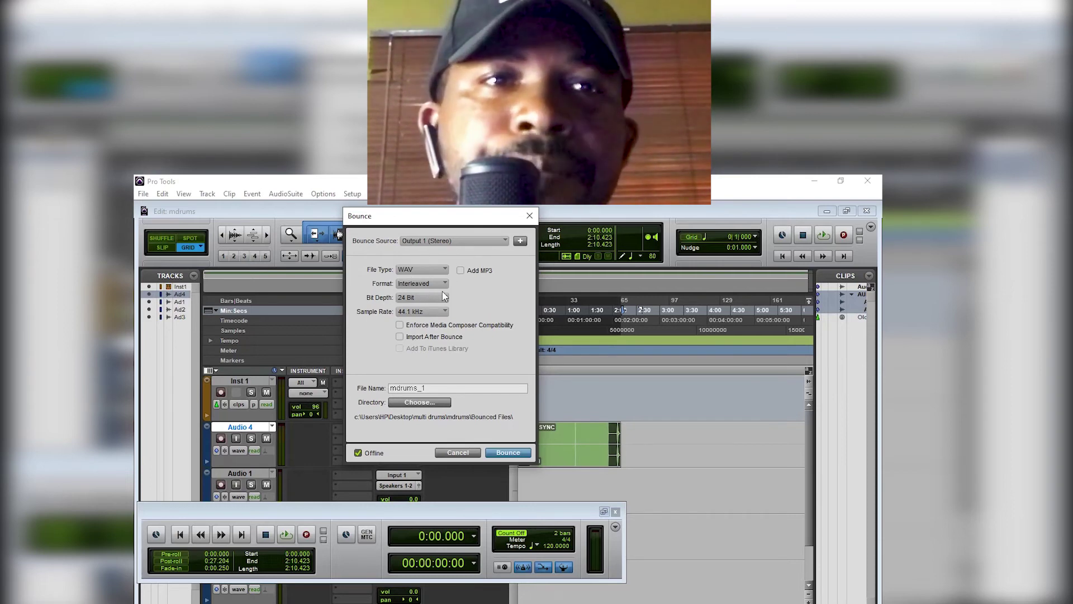
- Examine the available bit depths and sample rates for the bounce without changing either setting
{"action": "left_click", "coordinate": [412, 300]}
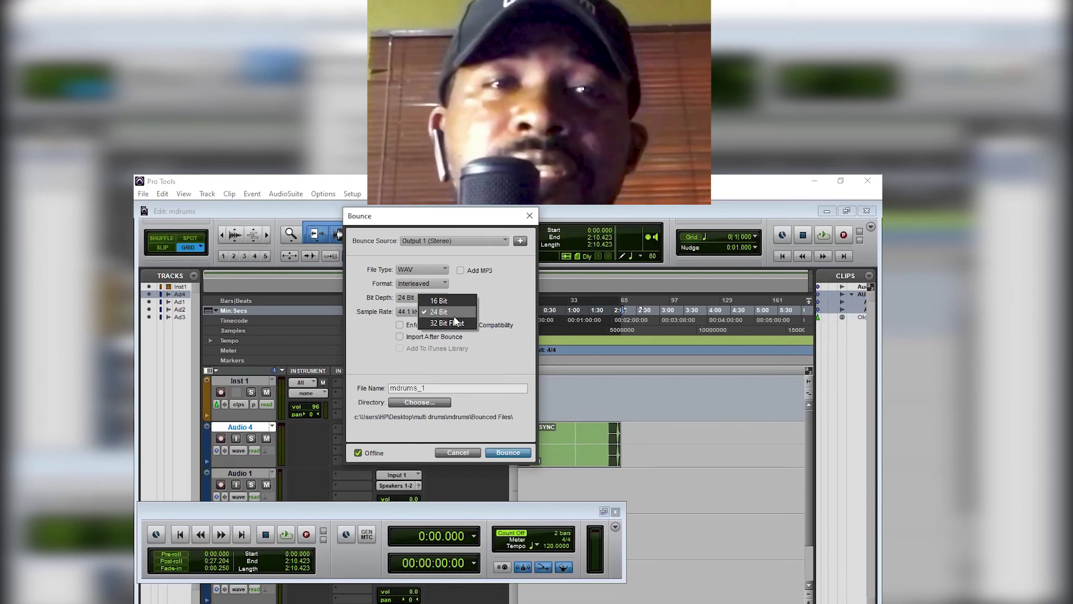
{"action": "left_click", "coordinate": [494, 290]}
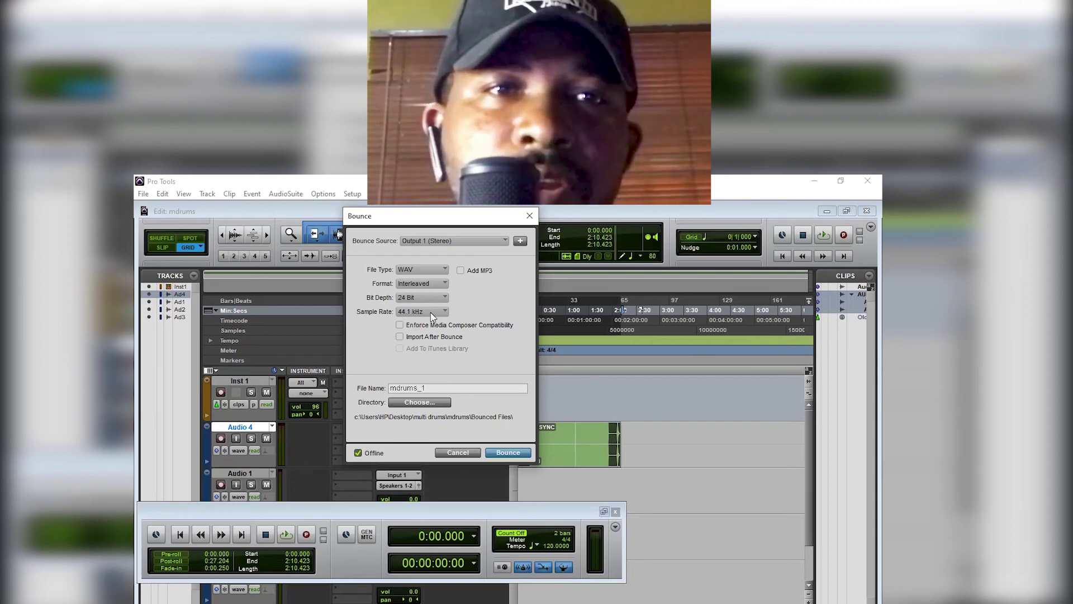
{"action": "left_click", "coordinate": [431, 314]}
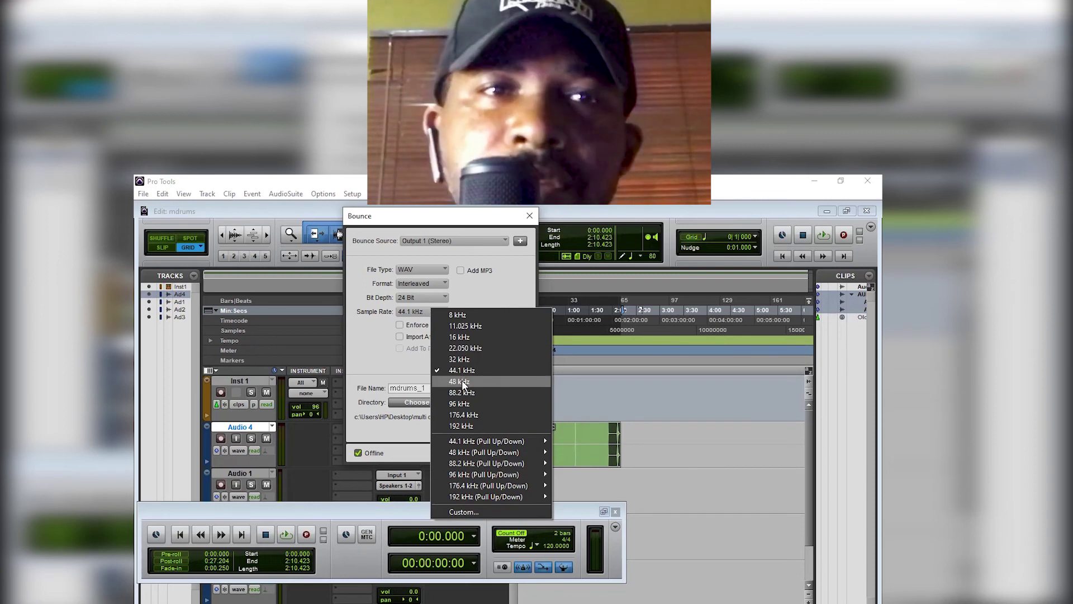
{"action": "left_click", "coordinate": [483, 290]}
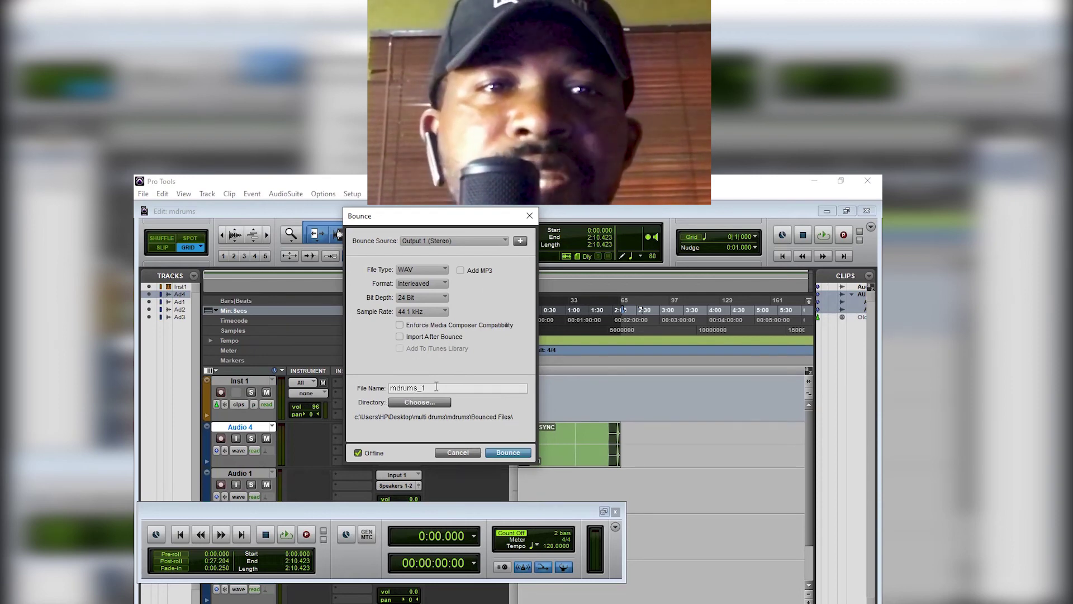
- Check the bounce's file name and the destination folder chooser, leaving both settings as they are
{"action": "left_click_drag", "start_coordinate": [434, 387], "coordinate": [379, 387]}
{"action": "left_click", "coordinate": [432, 365]}
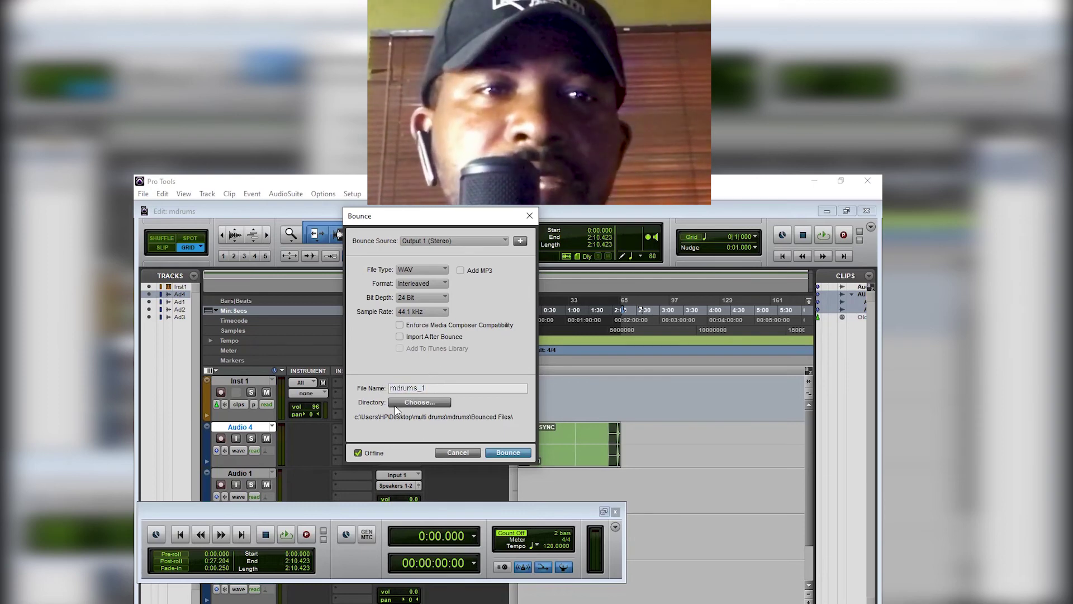
{"action": "left_click", "coordinate": [420, 402]}
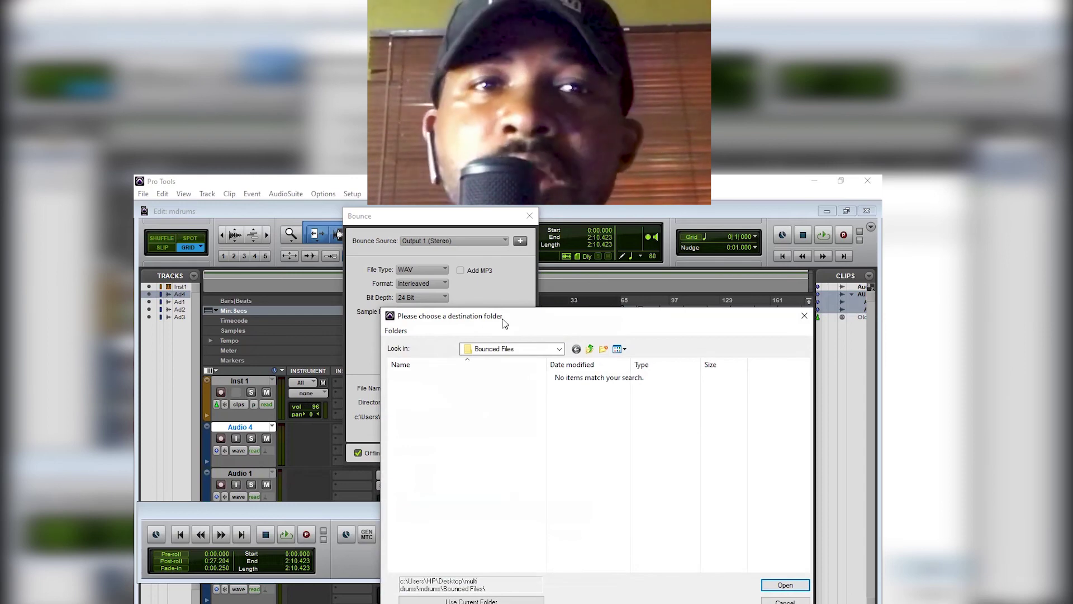
{"action": "left_click", "coordinate": [786, 601]}
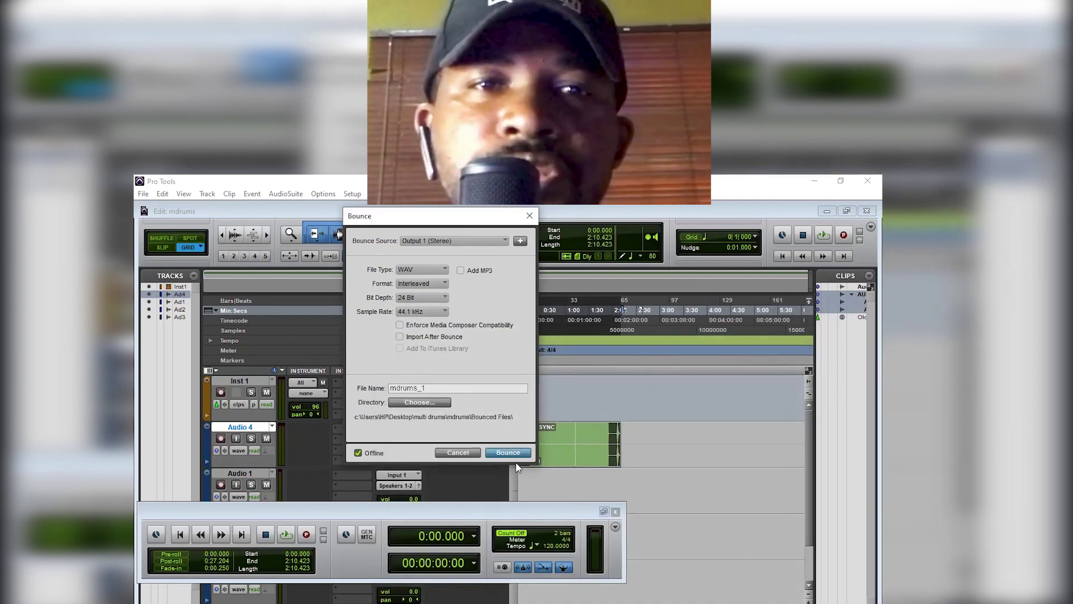